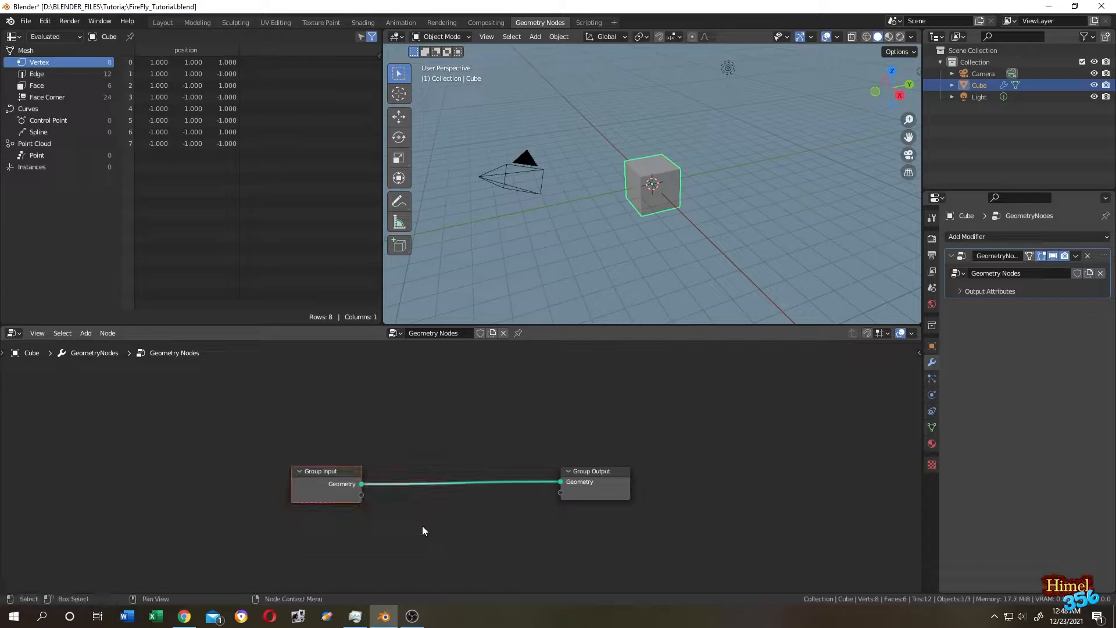
Delete the Group Input node from the Cube's node tree, leaving only Group Output.
key("n")
scroll(682, 144, "down", 1)
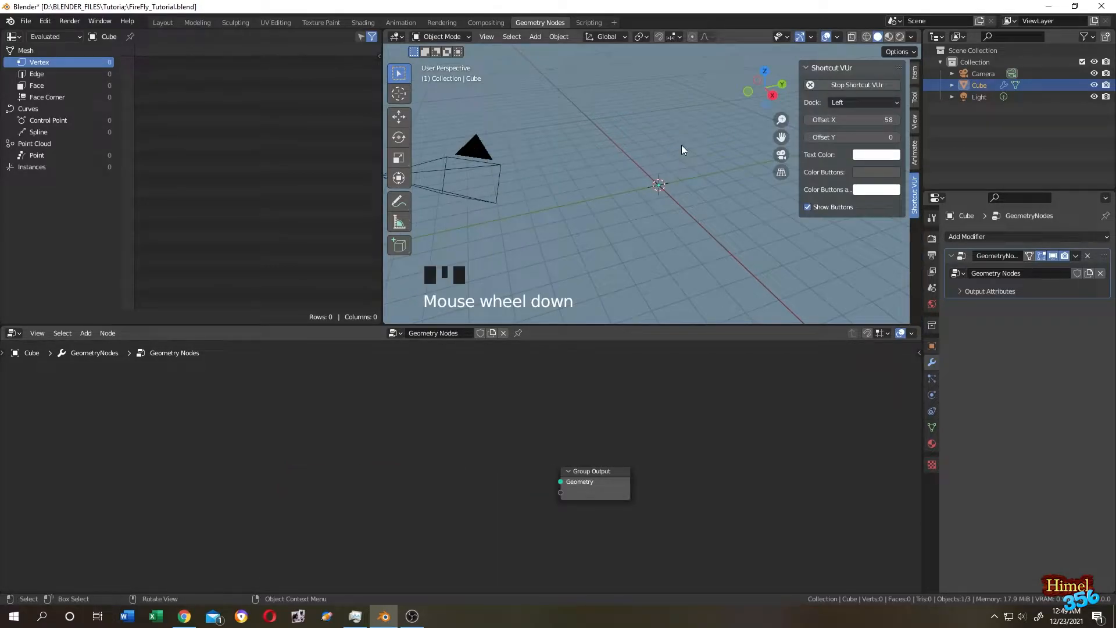
scroll(682, 144, "up", 5)
middle_click_drag(668, 148, 700, 134)
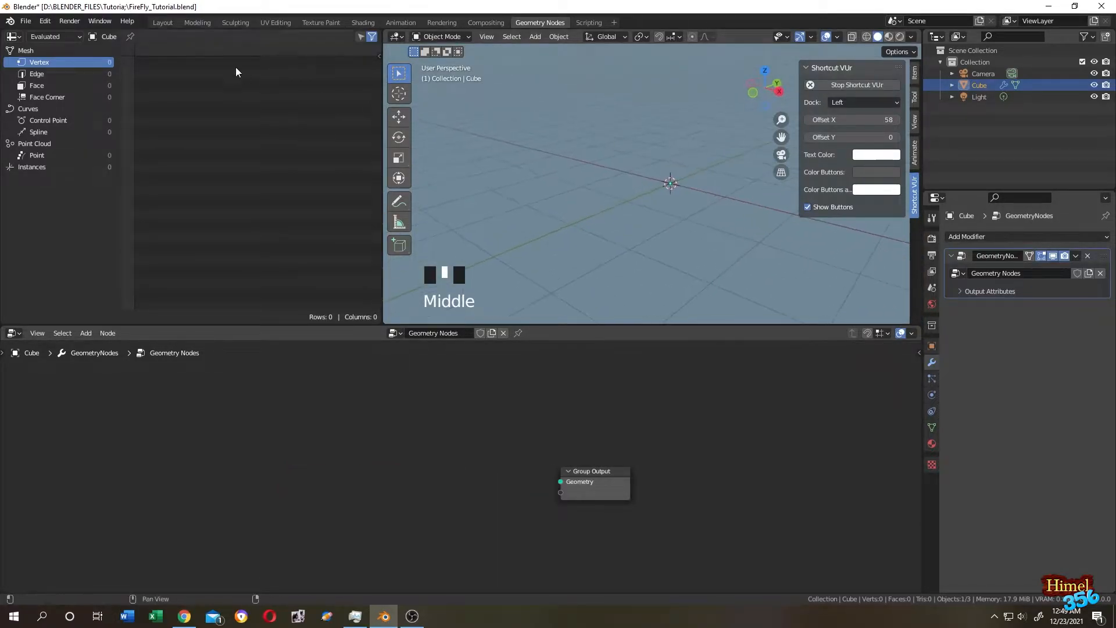
Add a new cube mesh to the scene in the Layout workspace.
left_click(162, 22)
key("shift+a")
mouse_move(469, 186)
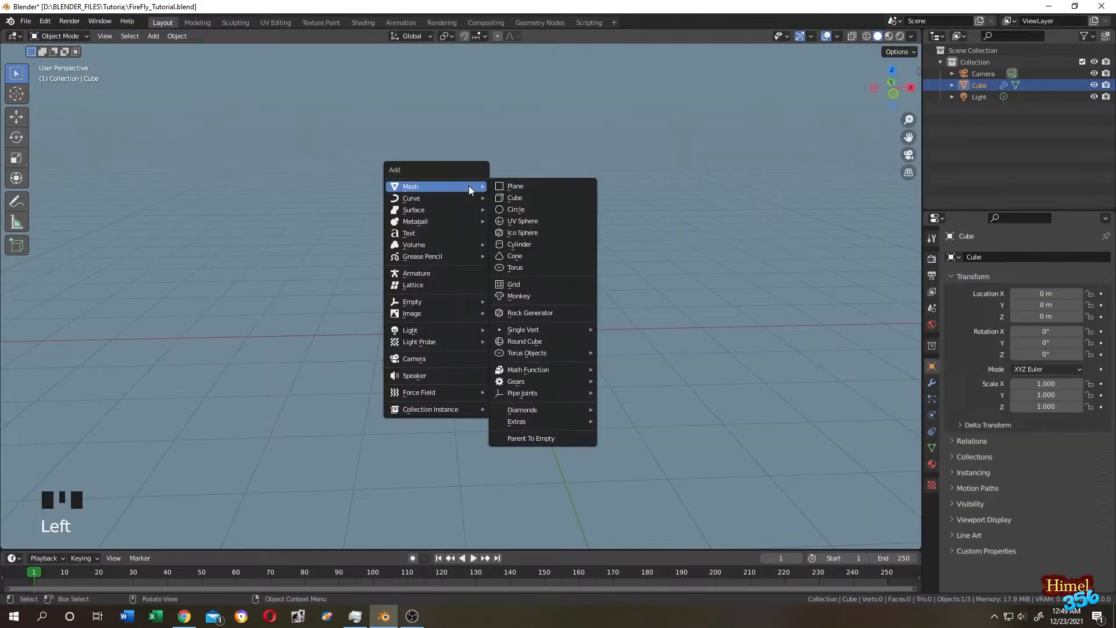
left_click(529, 200)
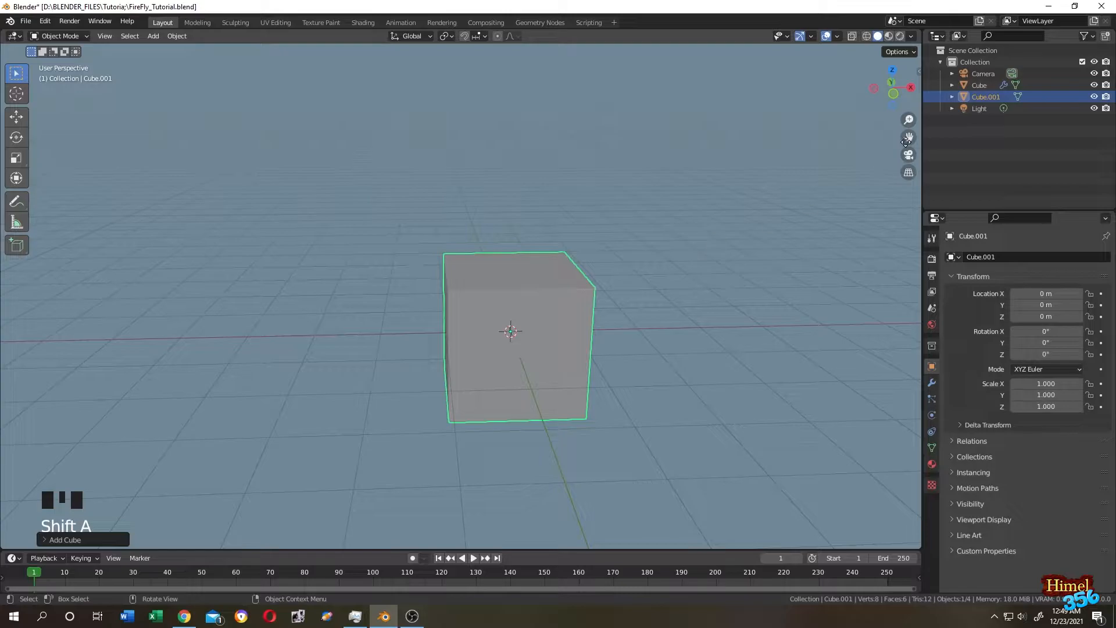
Rename the new cube to MAin_Box in the Outliner and reselect the original Cube.
left_click(981, 97)
double_click(981, 96)
type("MAin_Box")
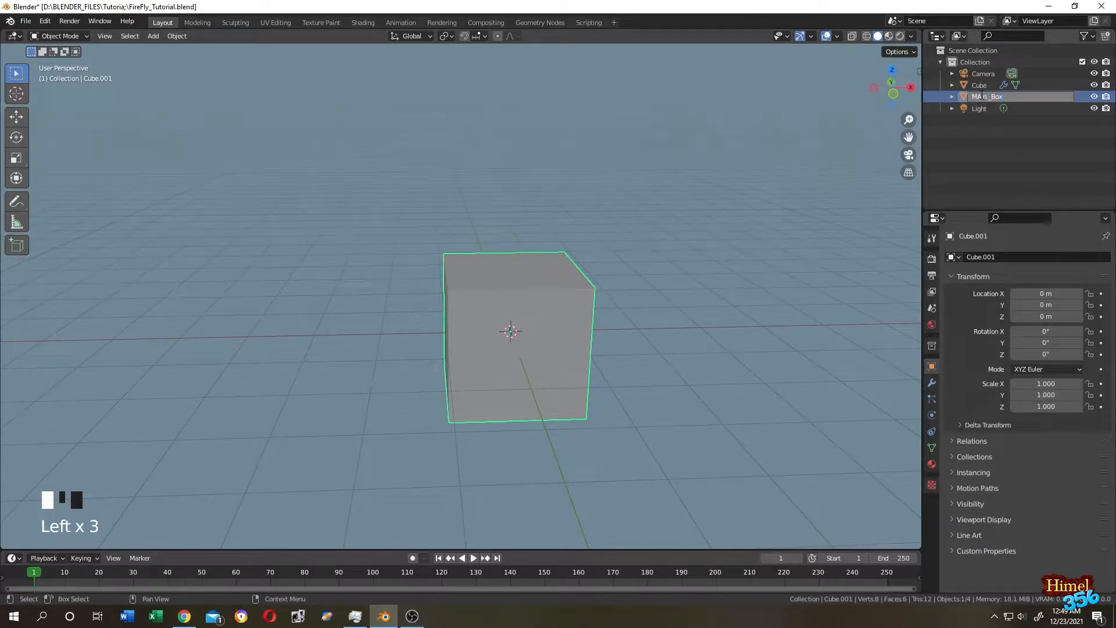
key("Return")
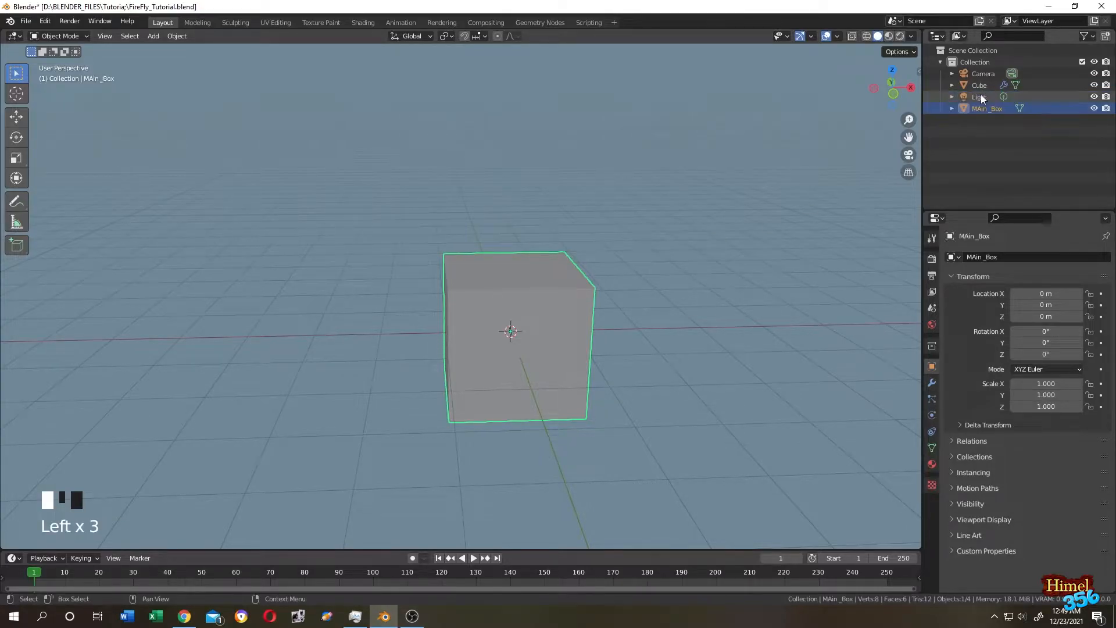
left_click(980, 85)
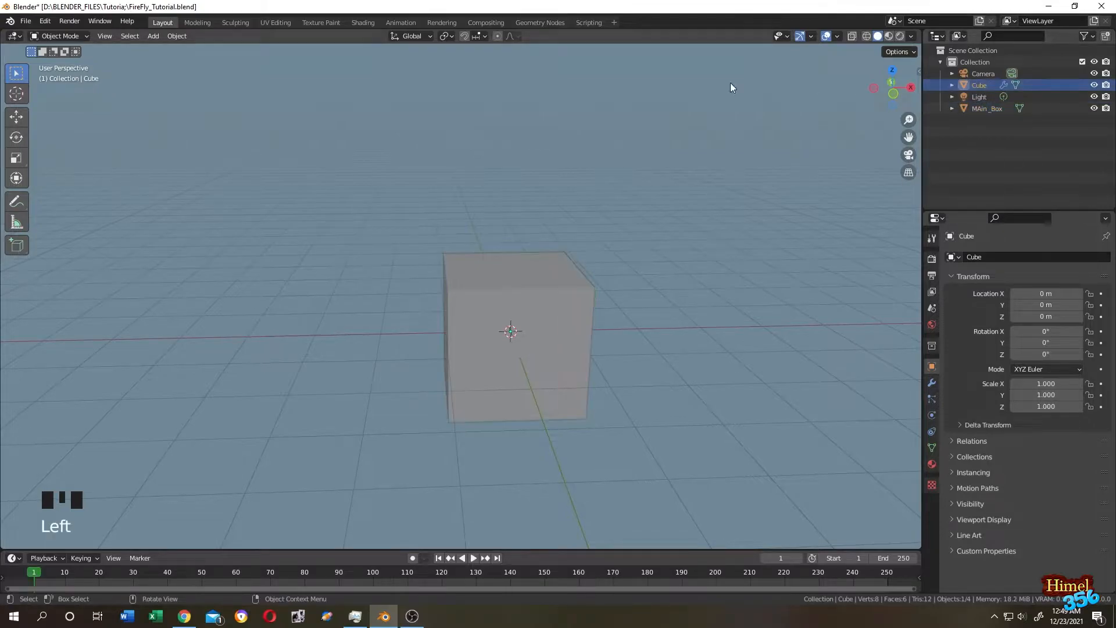
Add an Object Info node to the Cube's node tree and set its object to MAin_Box.
left_click(517, 24)
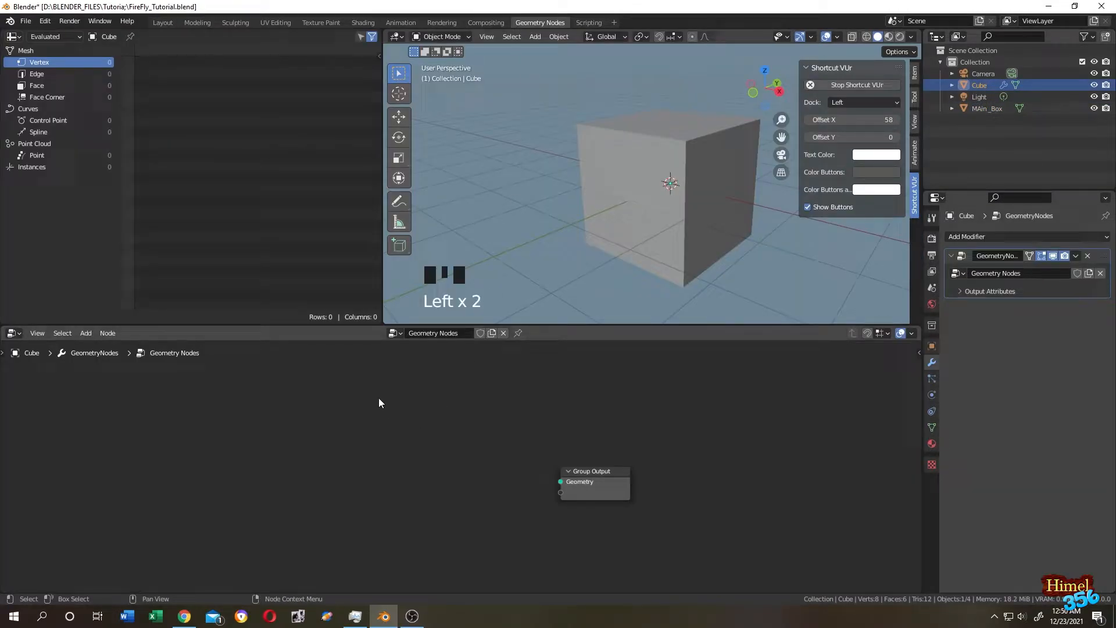
key("shift+a")
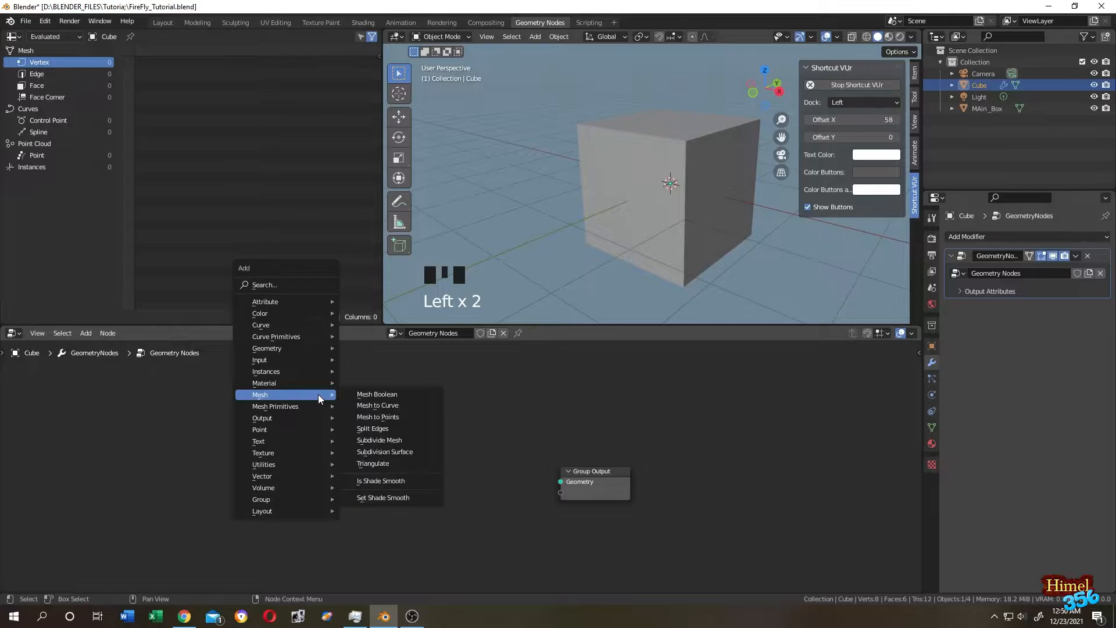
left_click(285, 285)
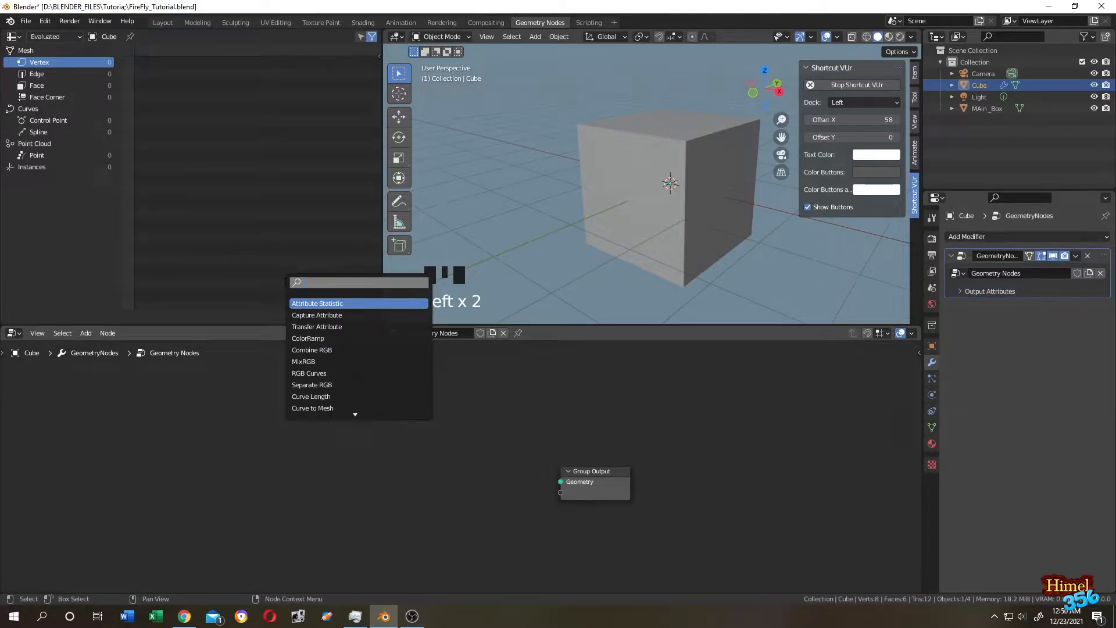
type("objec")
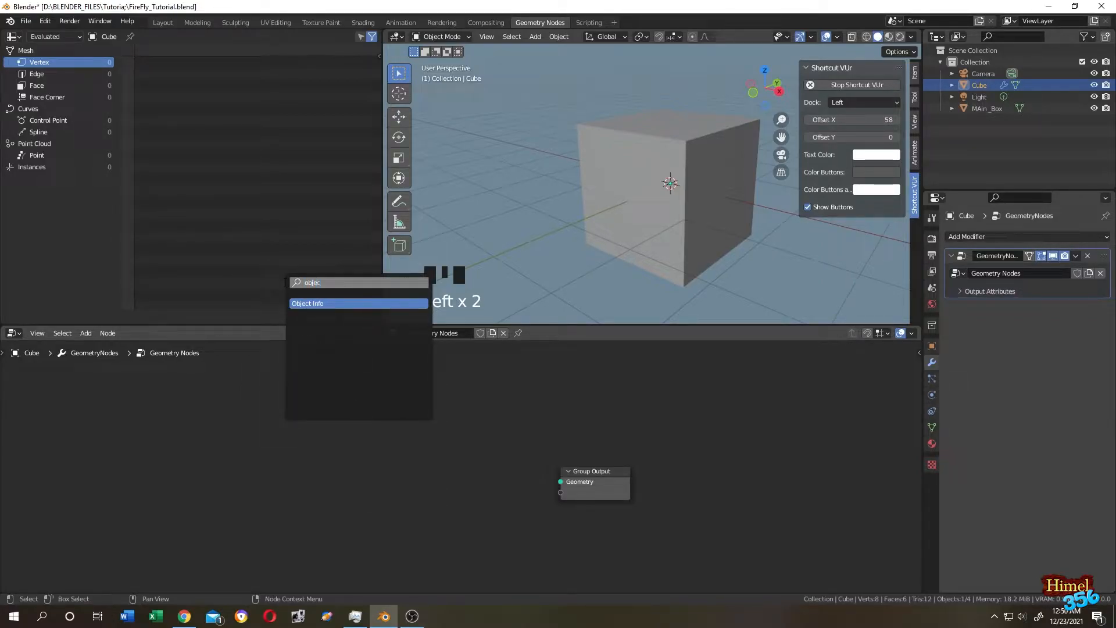
key("Return")
left_click(261, 486)
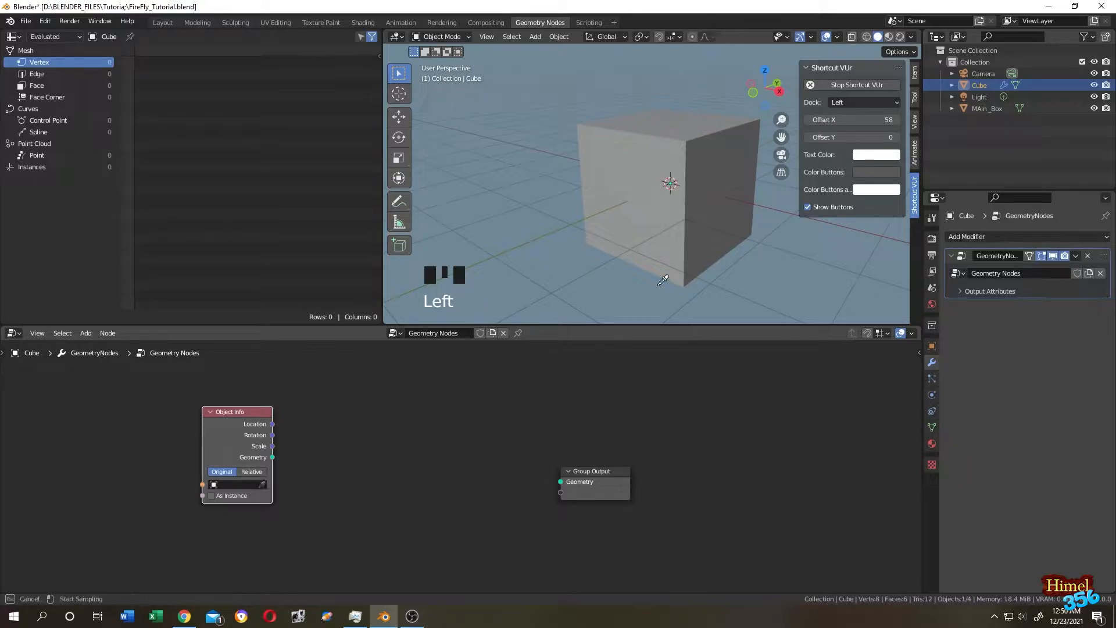
left_click(682, 154)
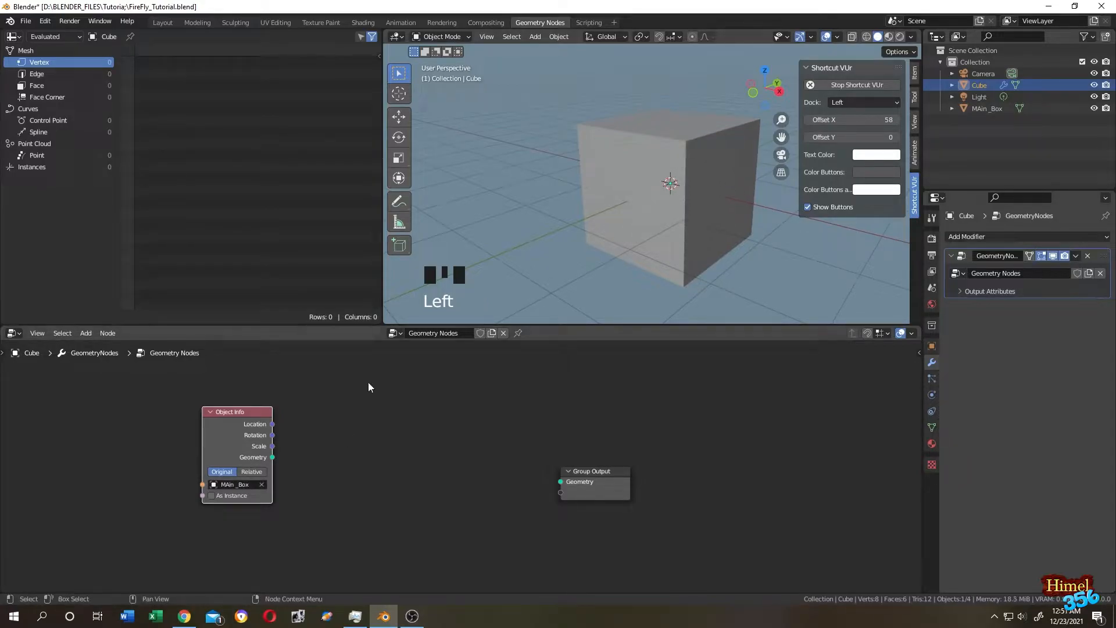
Add a Distribute Points on Faces node between Object Info and Group Output.
key("shift+a")
left_click(348, 361)
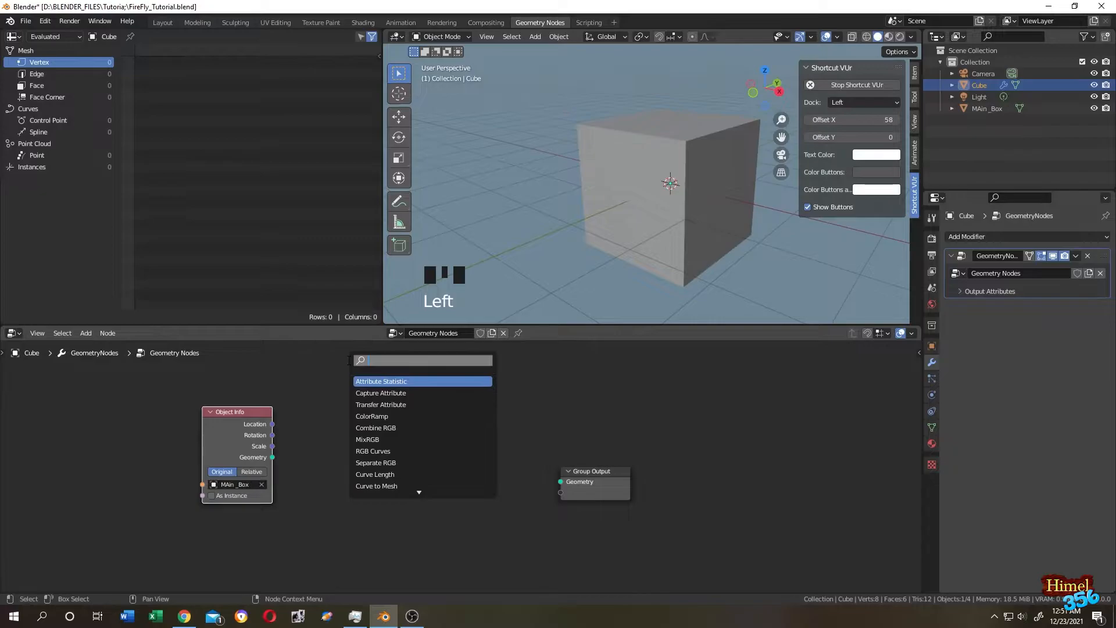
type("dis")
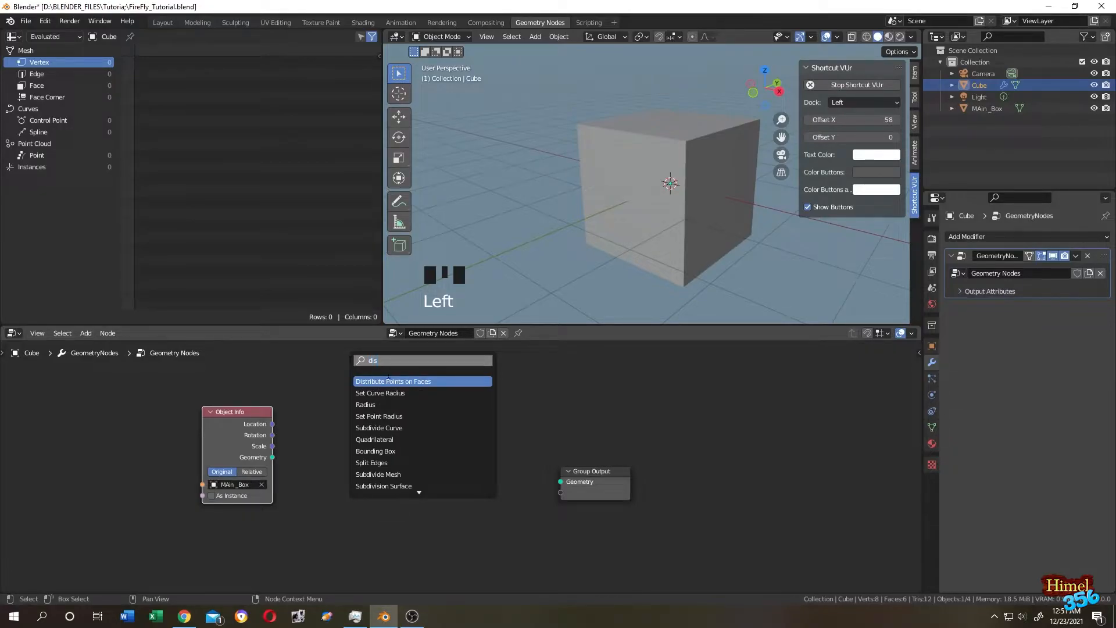
left_click(389, 381)
left_click(471, 453)
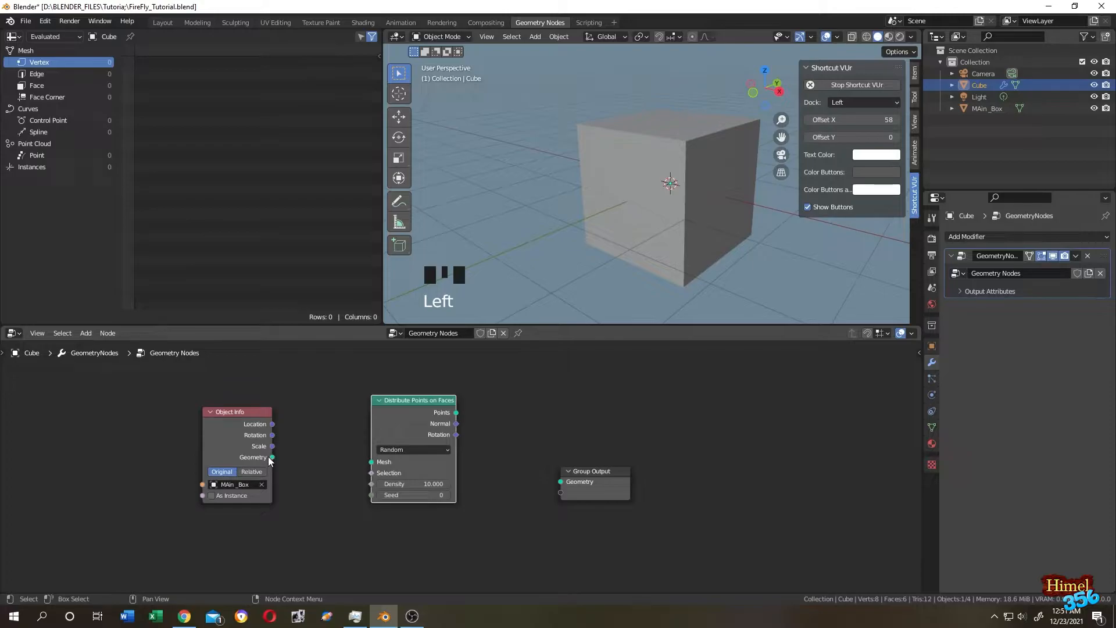
Route MAin_Box's geometry through Distribute Points on Faces and a new Set Position node into Group Output.
left_click_drag(272, 457, 375, 463)
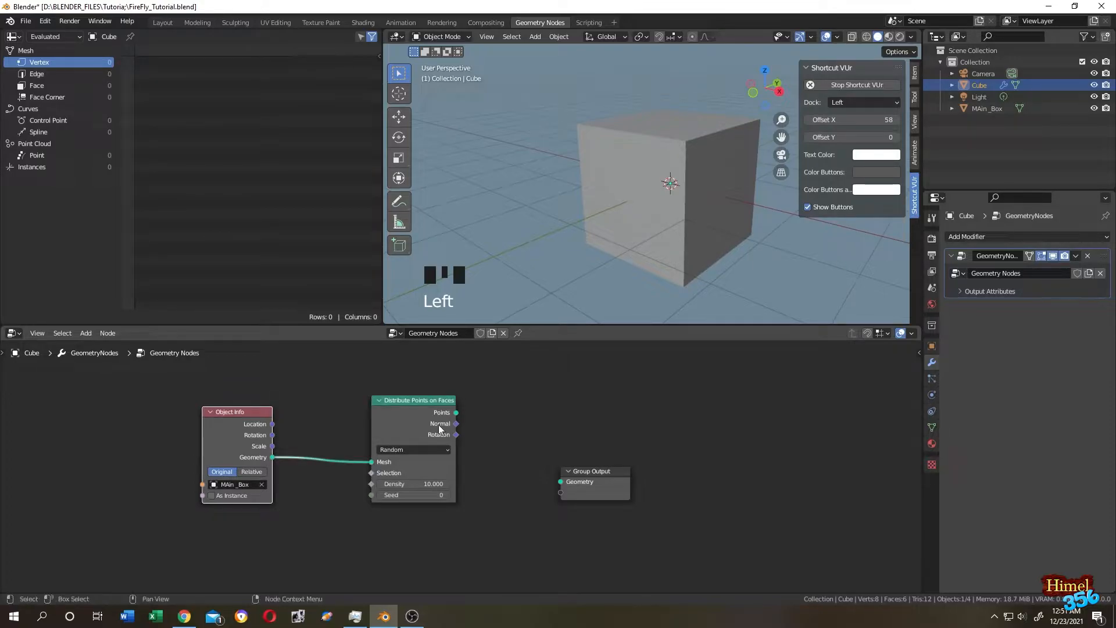
left_click_drag(453, 413, 562, 482)
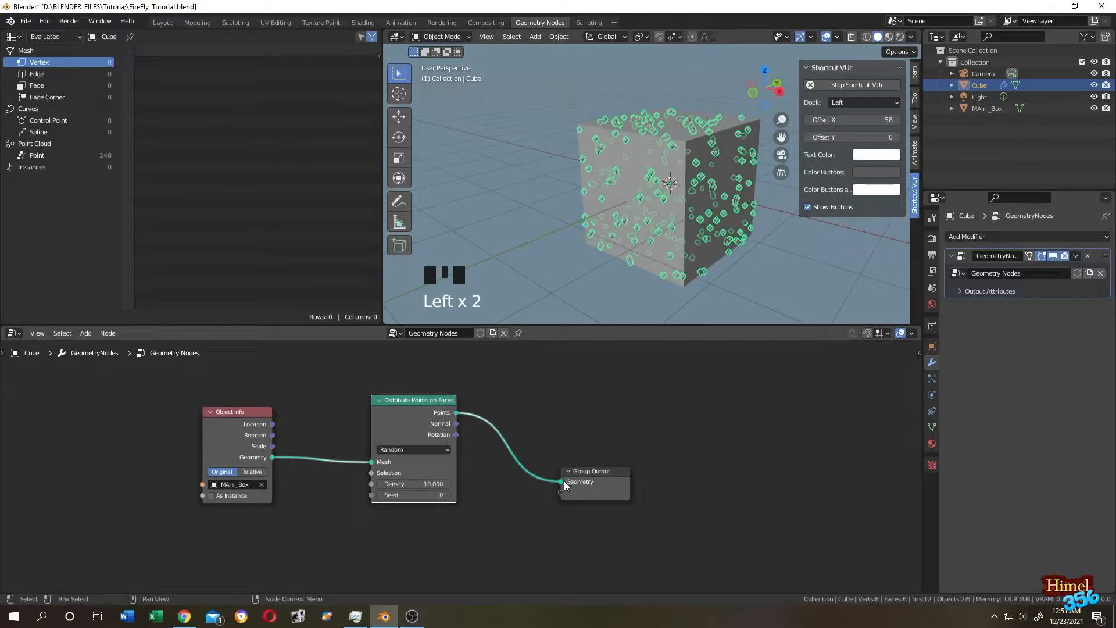
key("shift+a")
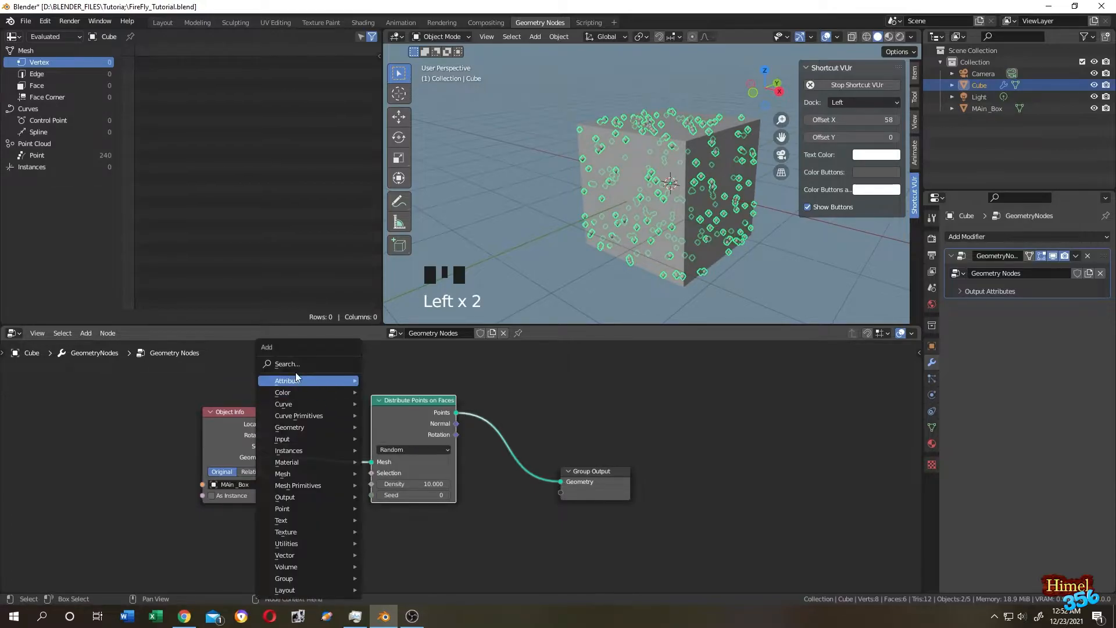
left_click(302, 368)
type("set")
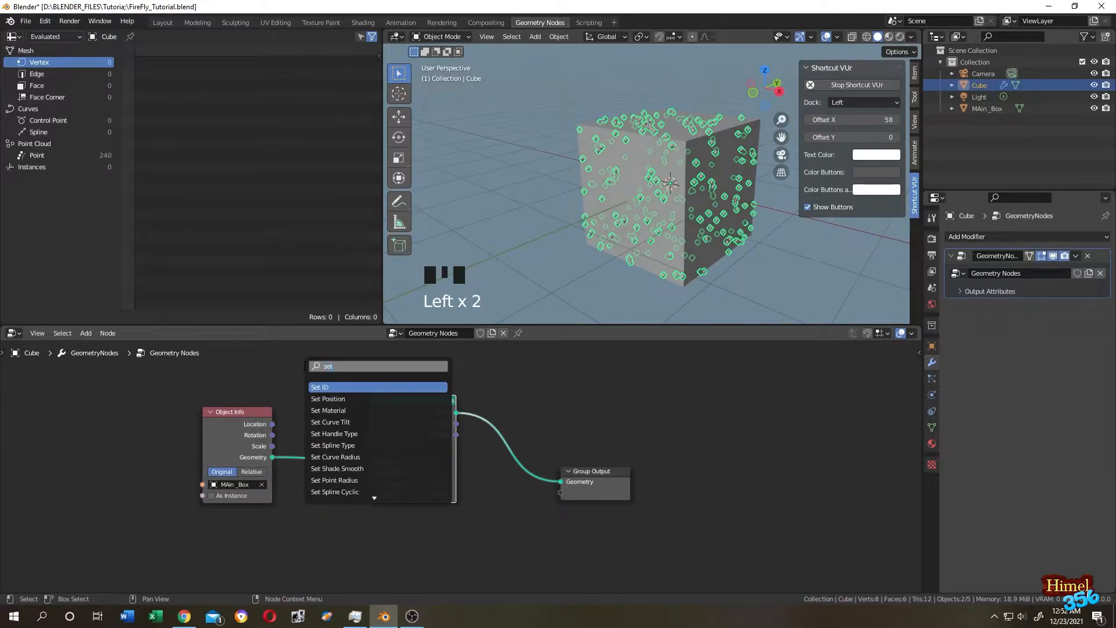
type(" po")
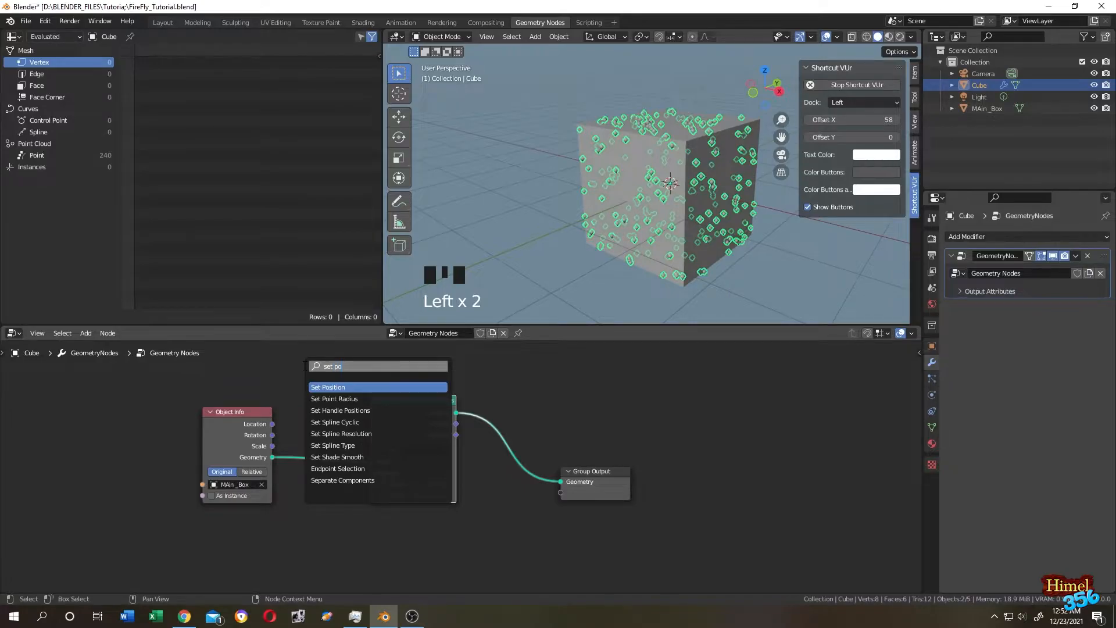
left_click(340, 387)
left_click(615, 525)
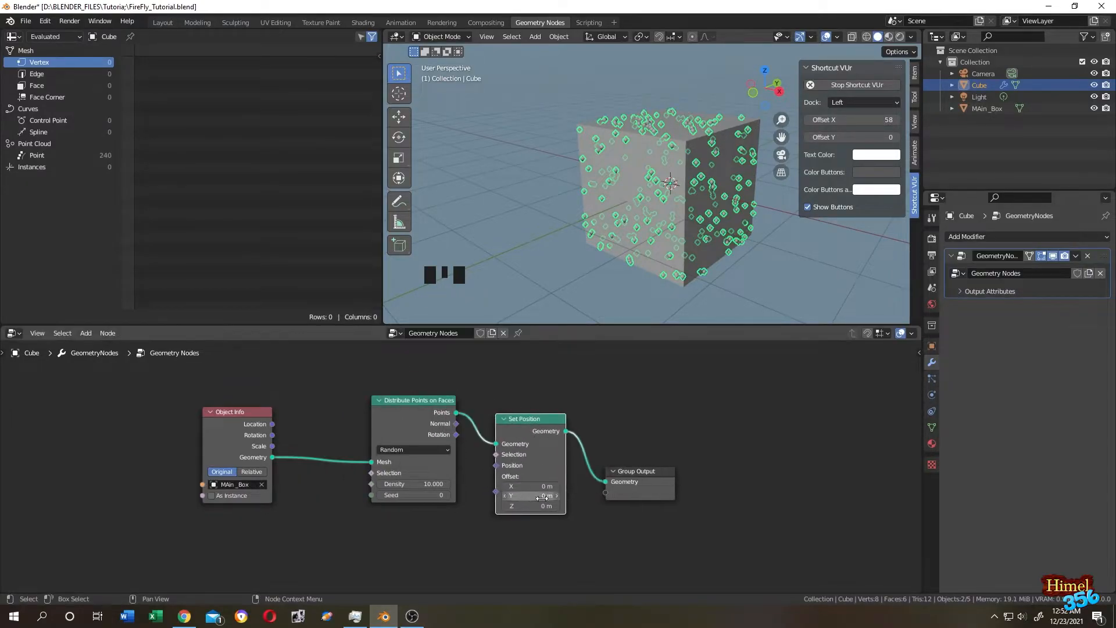
middle_click_drag(616, 525, 570, 477)
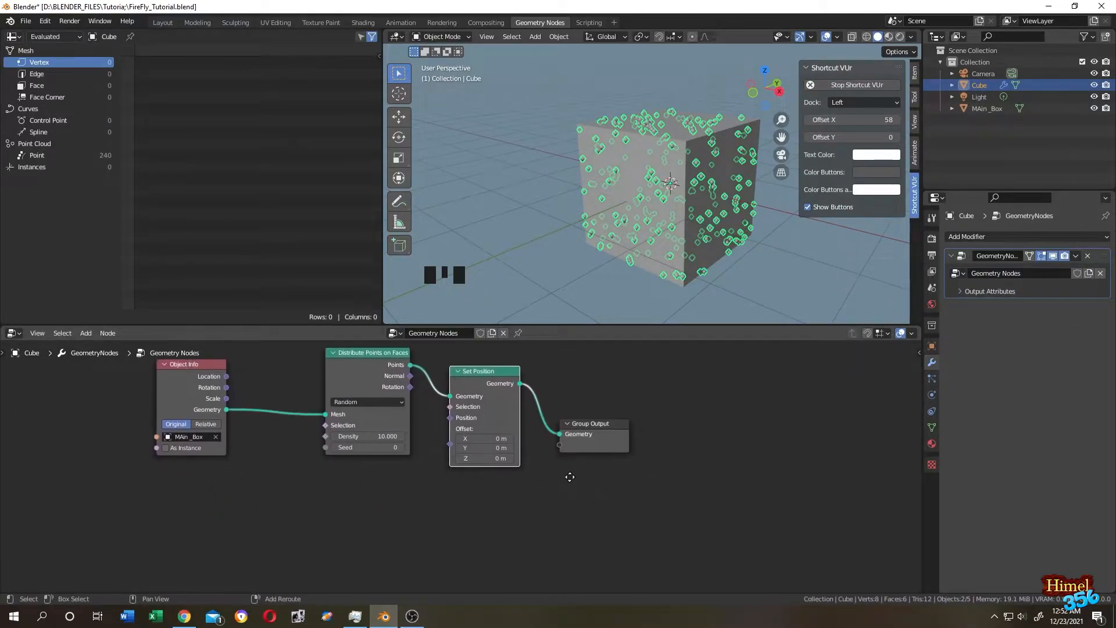
Add a Noise Texture node below Object Info and set it to 4D.
key("shift+a")
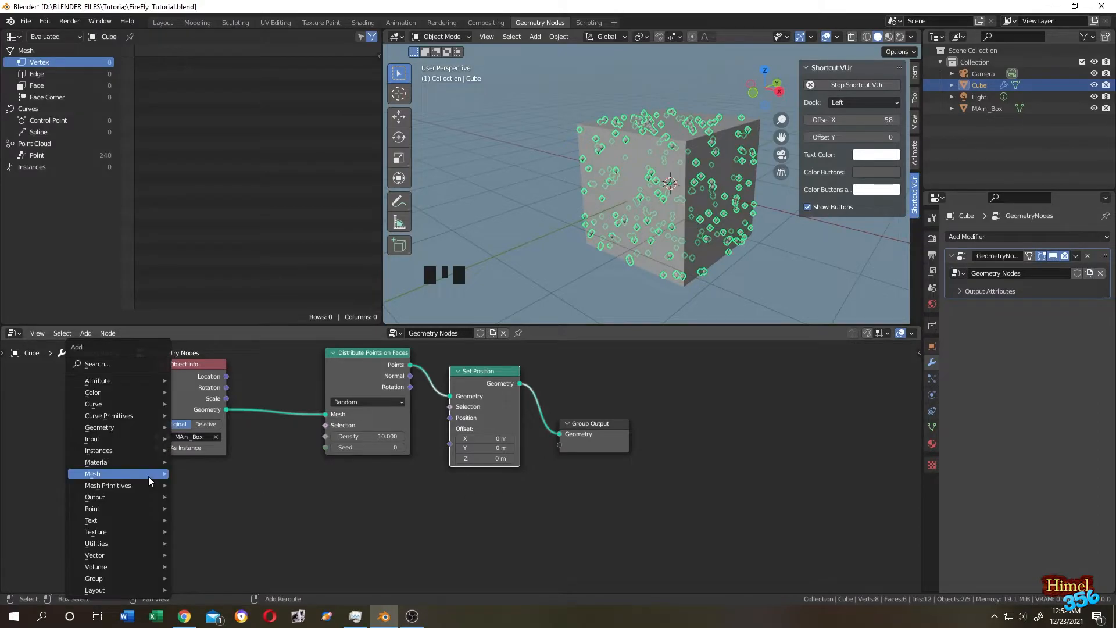
left_click(122, 361)
type("nois")
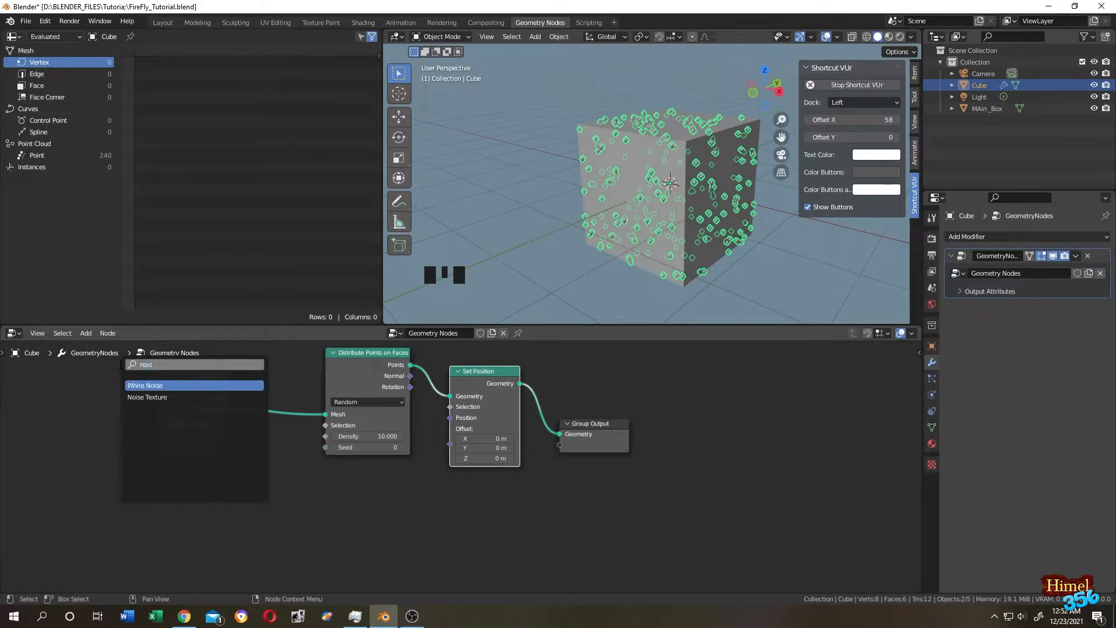
left_click(147, 397)
left_click(296, 509)
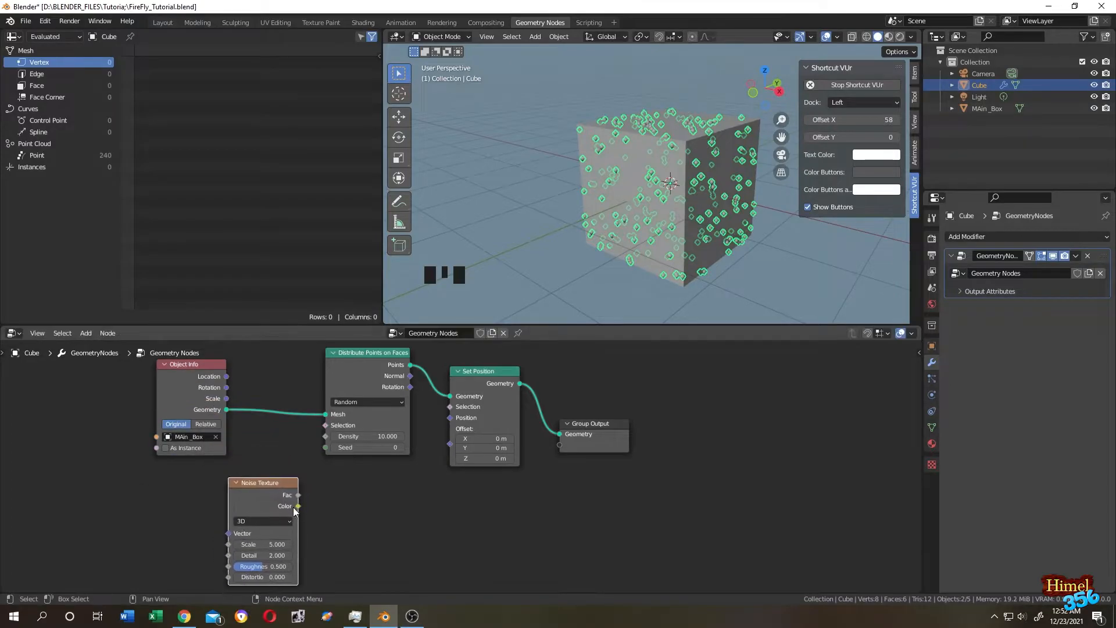
left_click(283, 521)
left_click(264, 567)
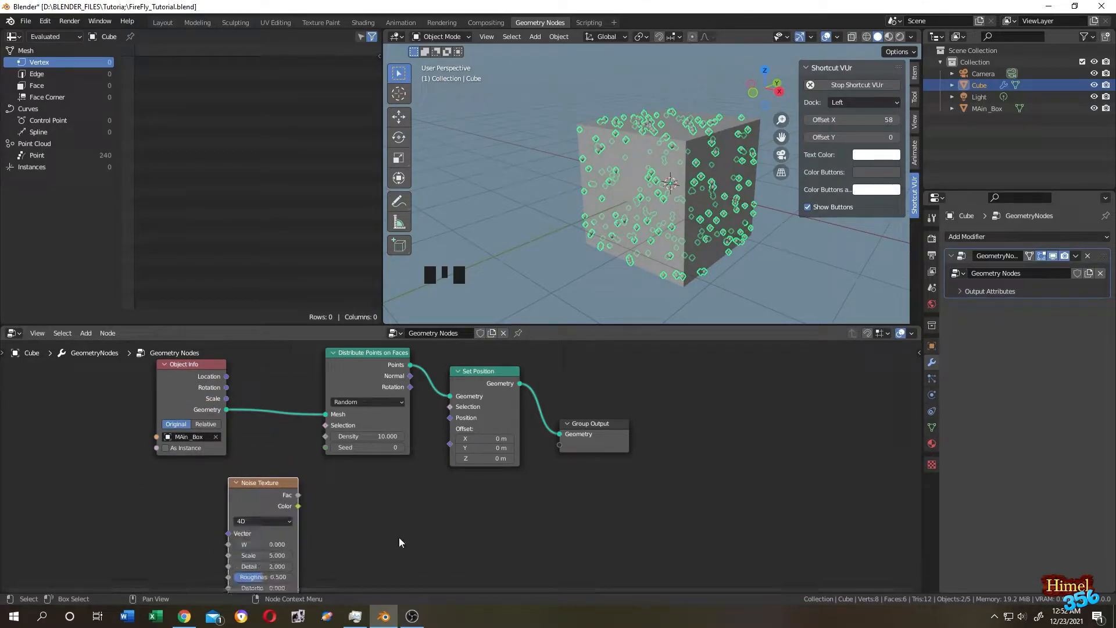
Feed the noise Color into Set Position's Position and switch the viewport to wireframe.
left_click_drag(298, 506, 451, 418)
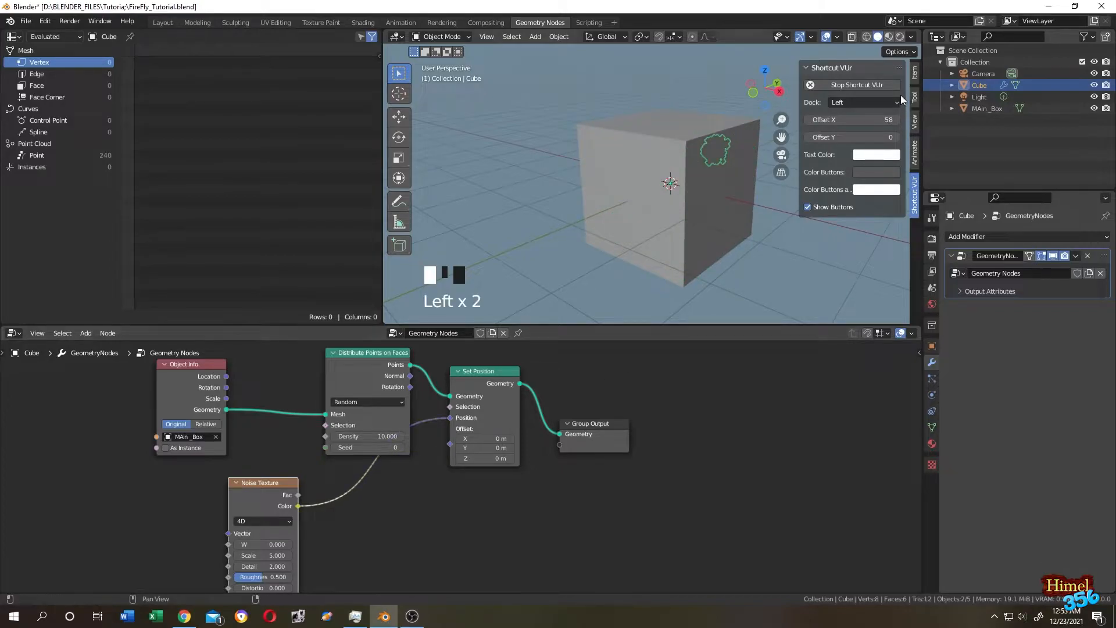
left_click(866, 36)
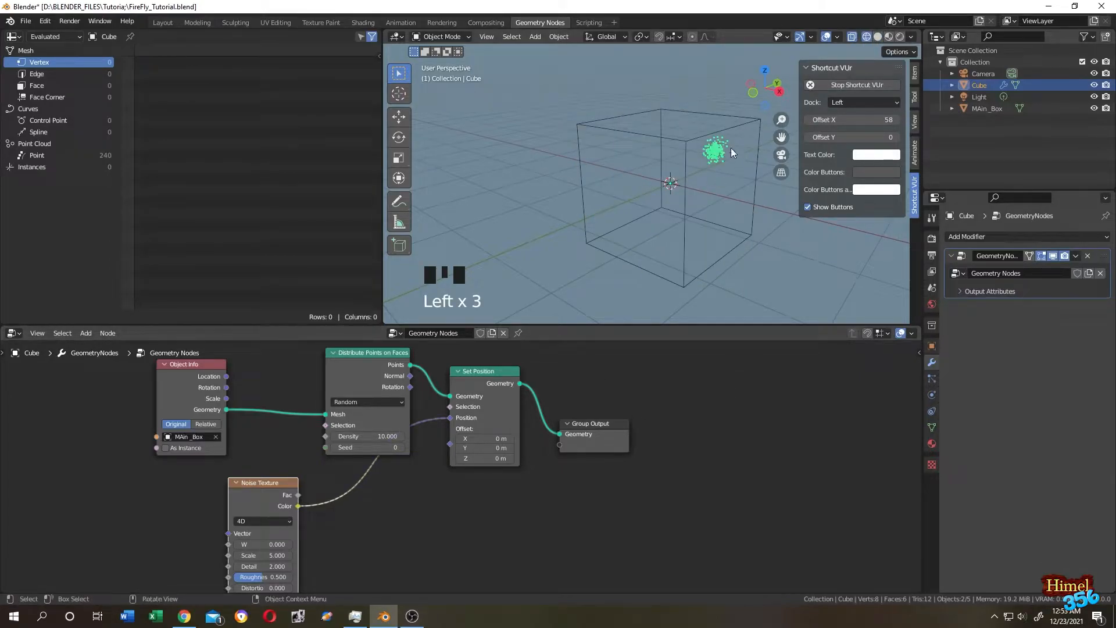
middle_click_drag(678, 184, 639, 193)
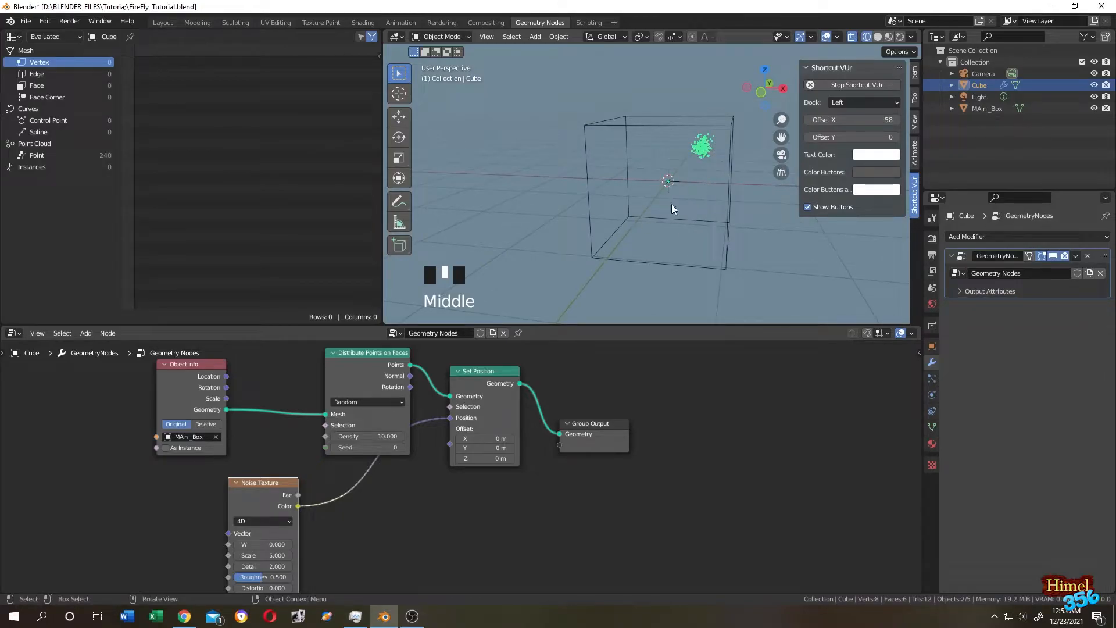
Insert a Vector Math Add node on the noise-to-position link, adding -0.5 on X, Y and Z.
key("shift+a")
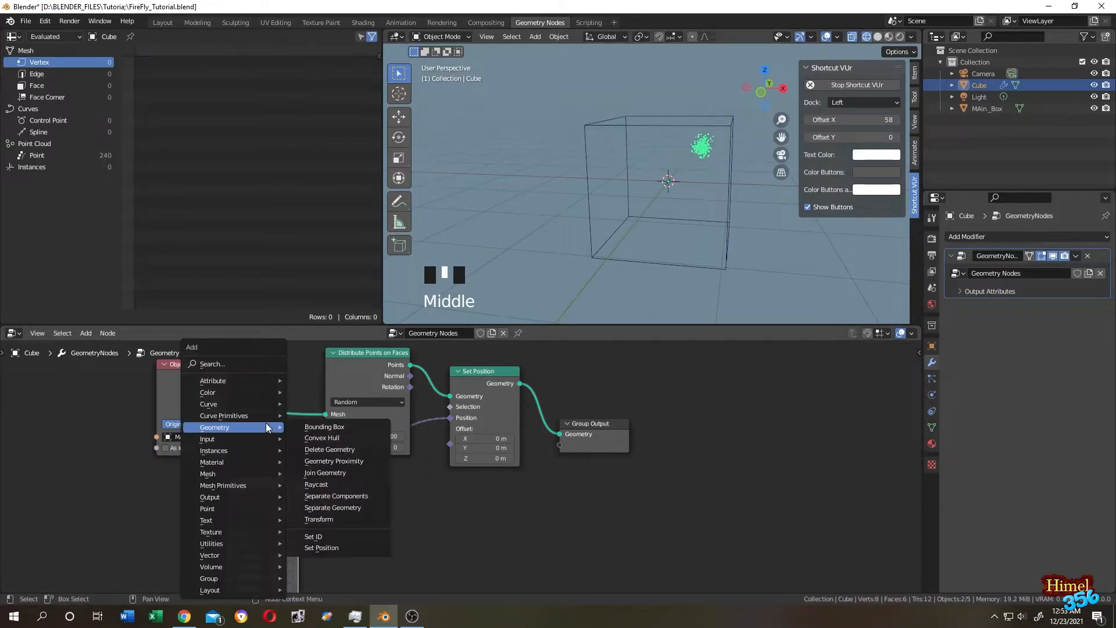
left_click(242, 365)
type("a")
type("vec")
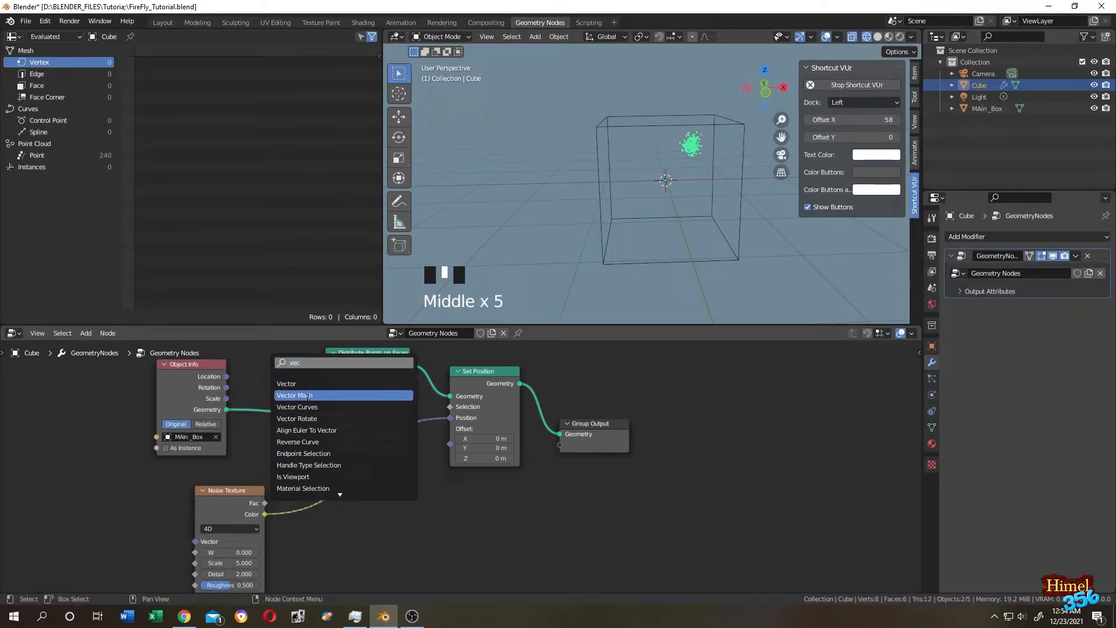
left_click(307, 396)
left_click(331, 467)
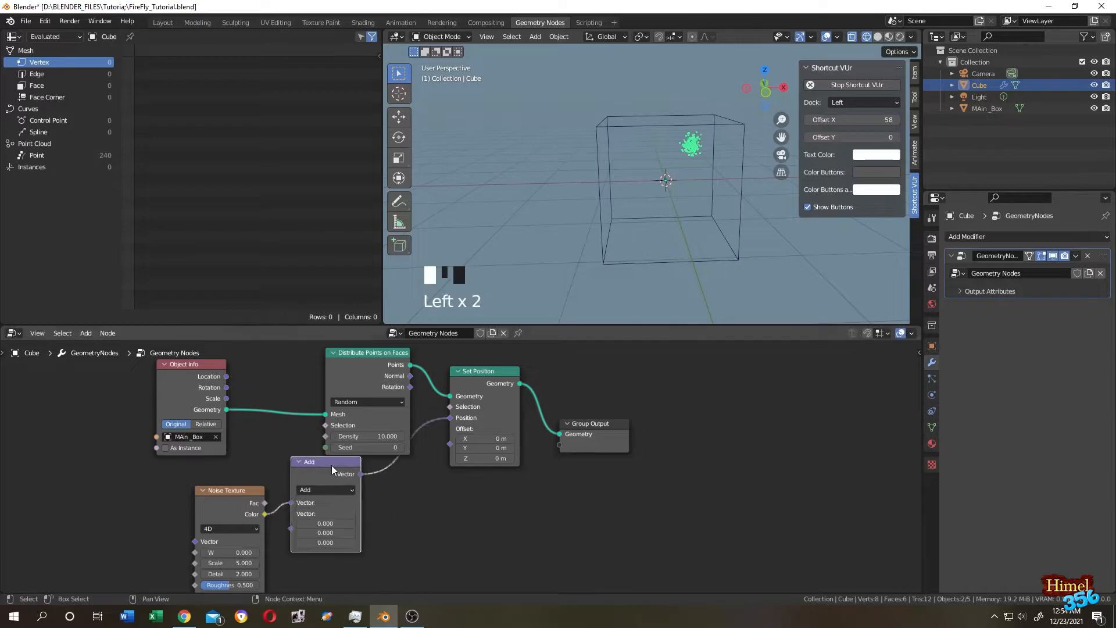
key("ctrl+z")
left_click_drag(326, 475, 325, 504)
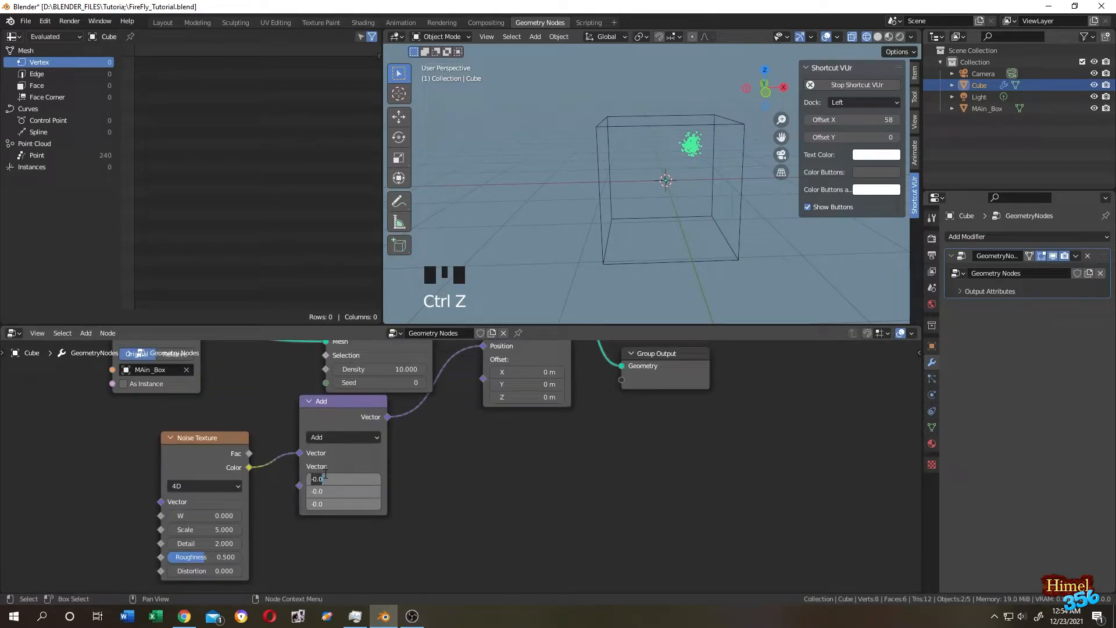
key("BackSpace")
type("-0.5")
key("Return")
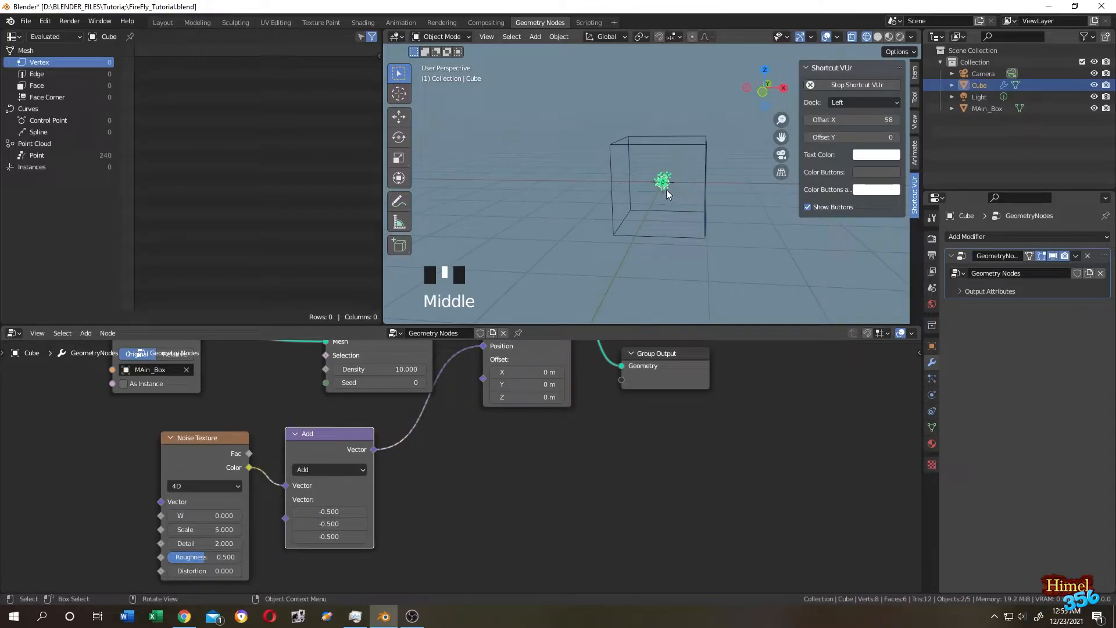
Insert a Vector Math Scale node before Position and raise its scale to 14.700.
scroll(667, 189, "up", 2)
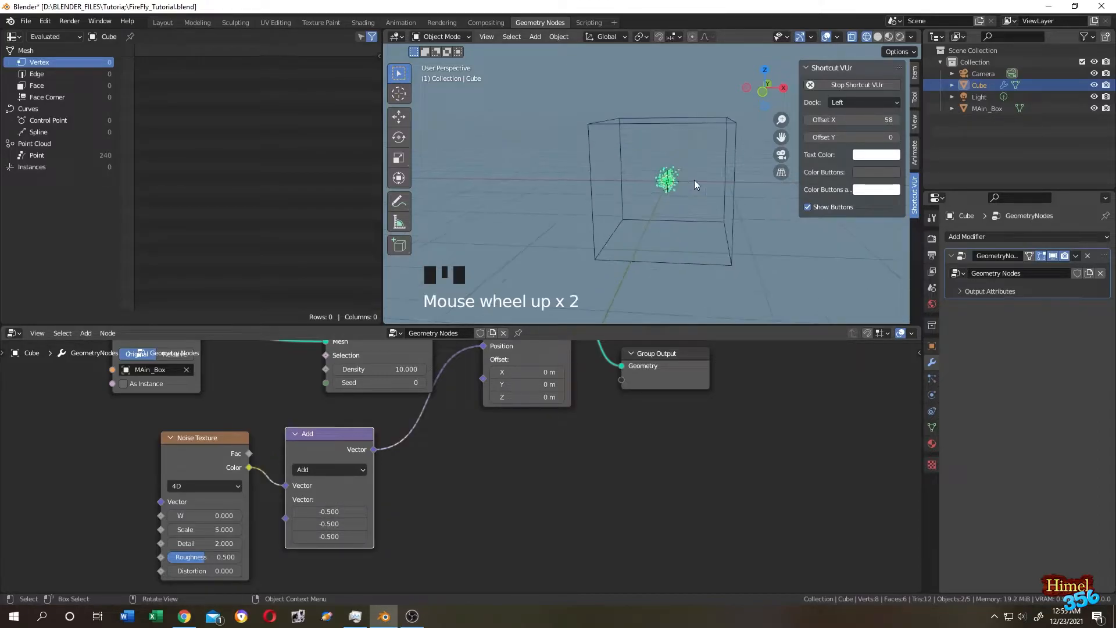
key("shift+a")
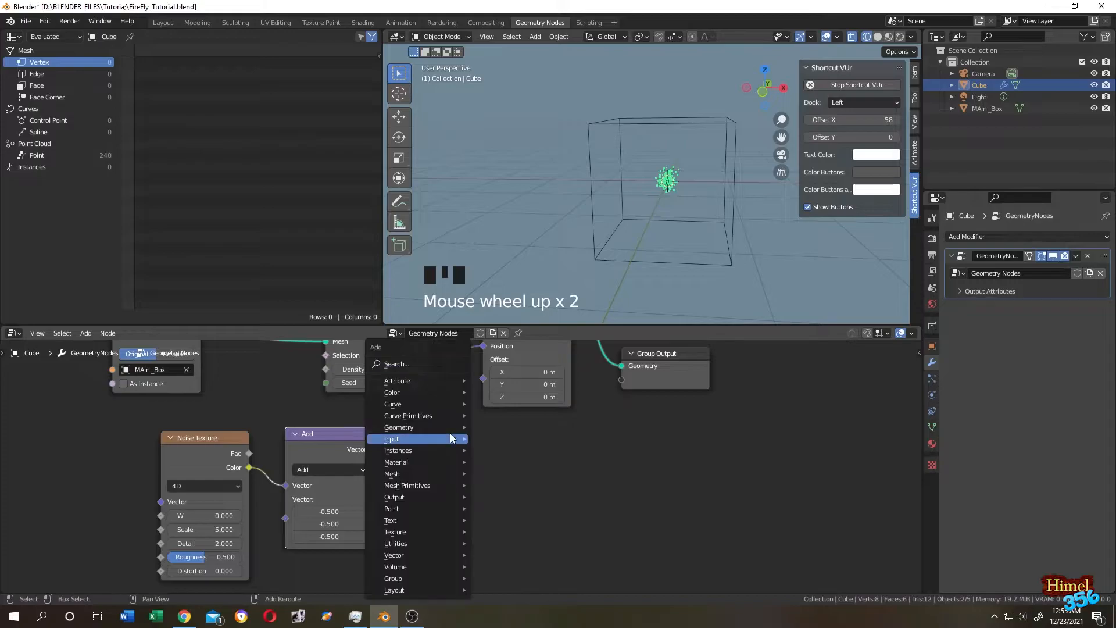
left_click(410, 365)
type("vec")
left_click(489, 401)
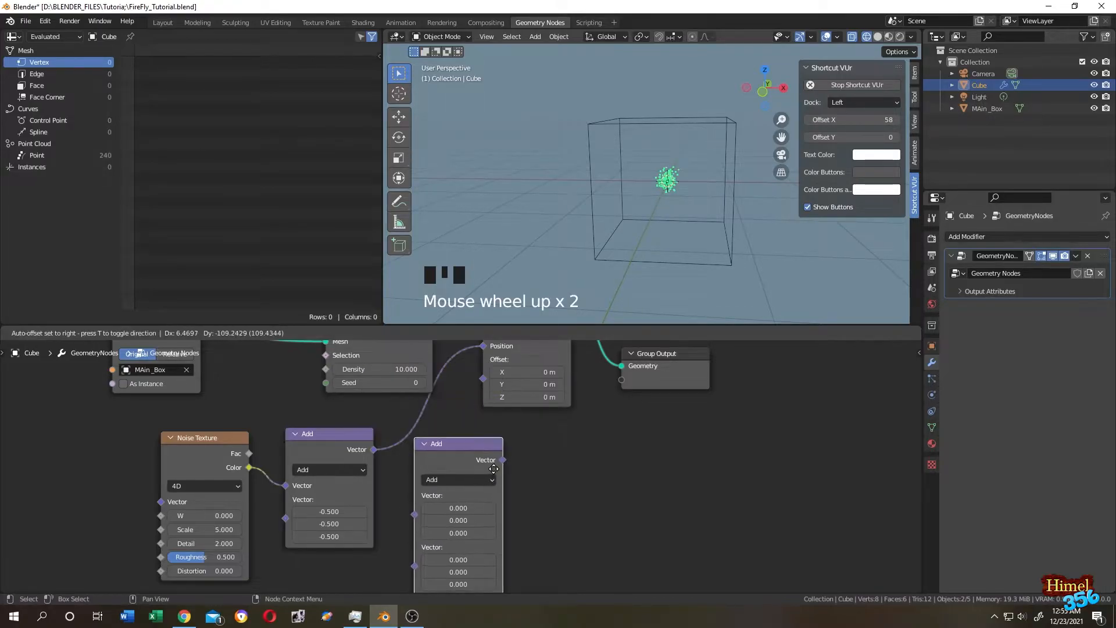
left_click(503, 403)
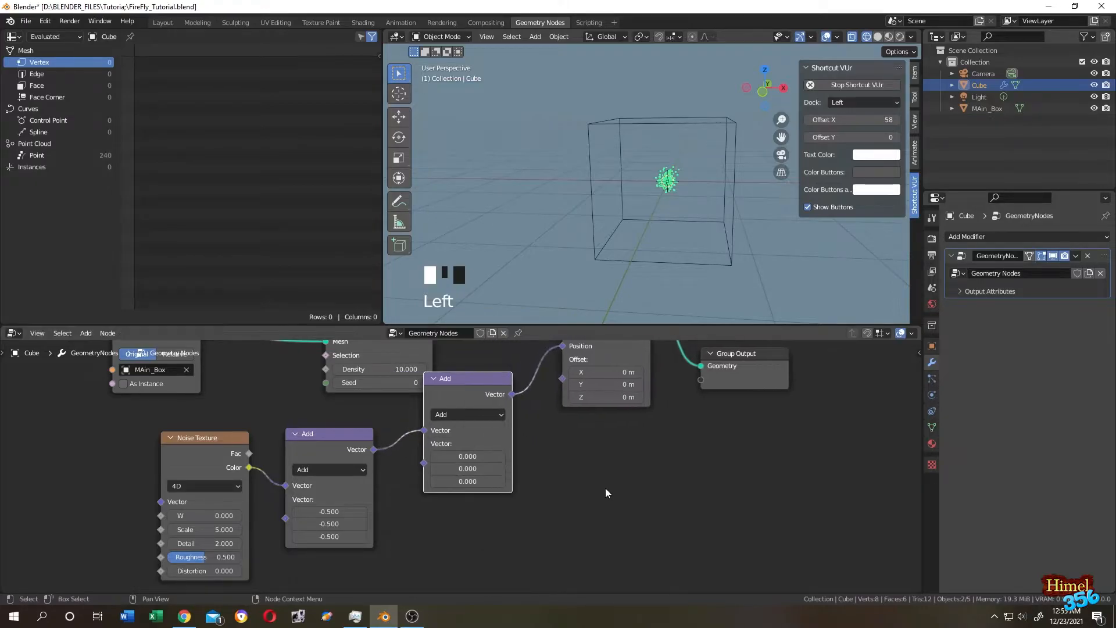
left_click(464, 413)
left_click(458, 204)
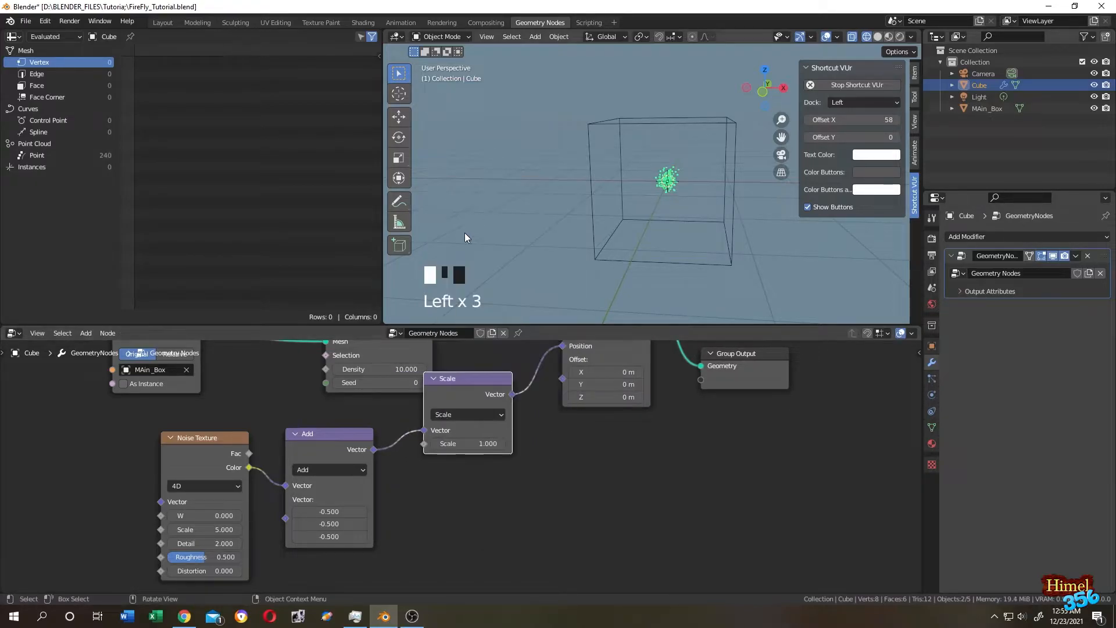
left_click_drag(468, 443, 535, 443)
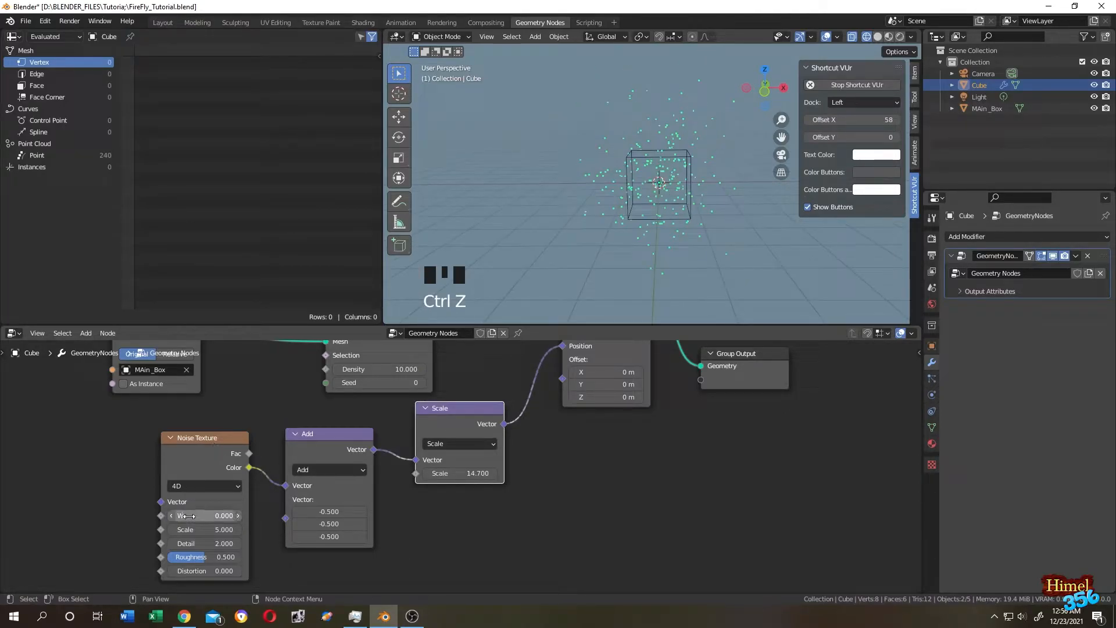
Nudge the noise W and lower point density to 6.300, then switch to the Animation workspace.
mouse_move(203, 515)
left_mouse_down()
mouse_move(227, 516)
mouse_move(192, 516)
left_mouse_up()
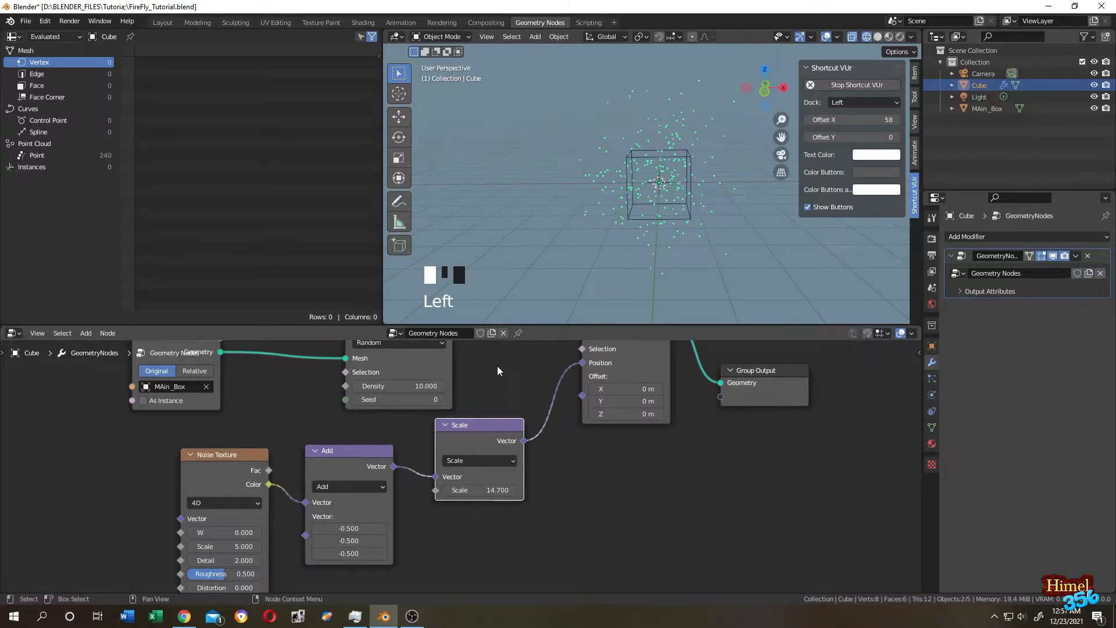
middle_click_drag(497, 371, 497, 444)
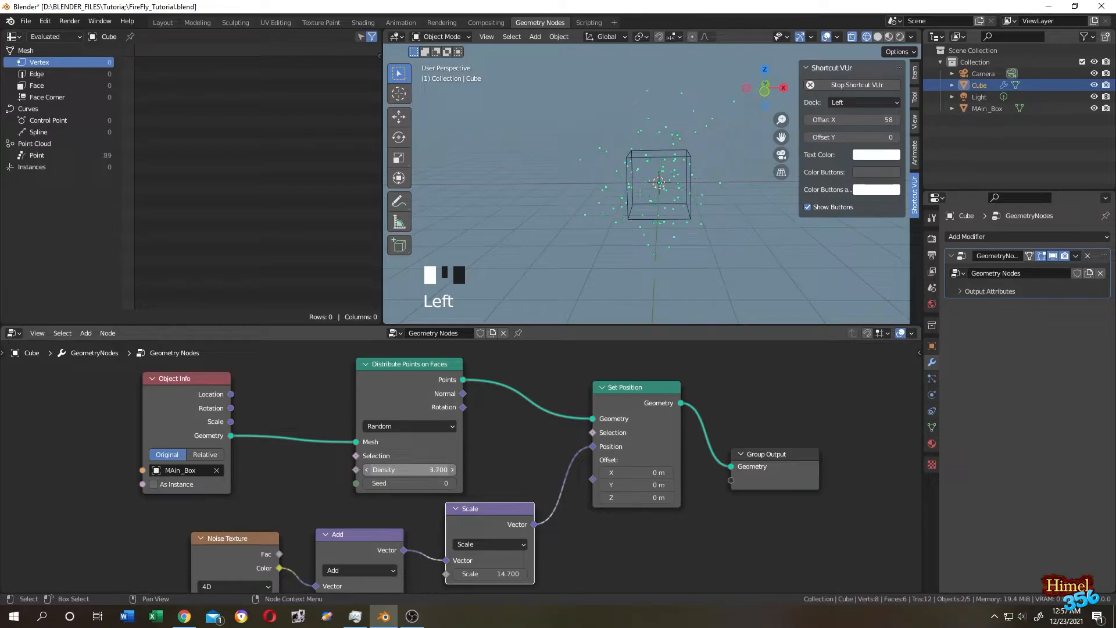
left_click_drag(407, 470, 511, 454)
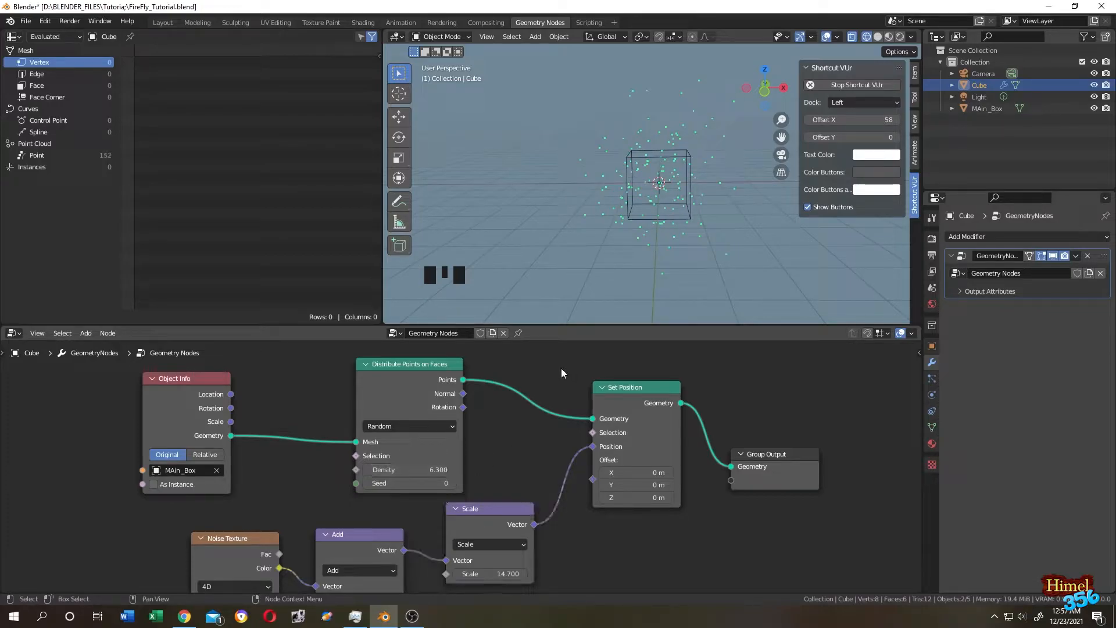
left_click(408, 23)
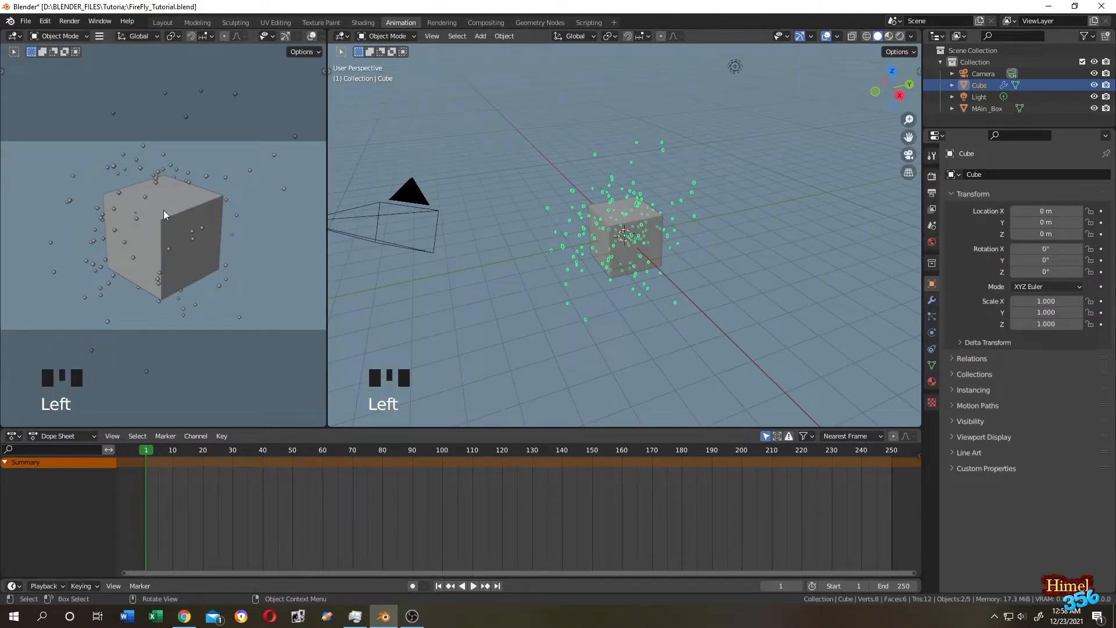
Turn the left area into a Geometry Node Editor framing the Noise Texture node.
left_click(14, 36)
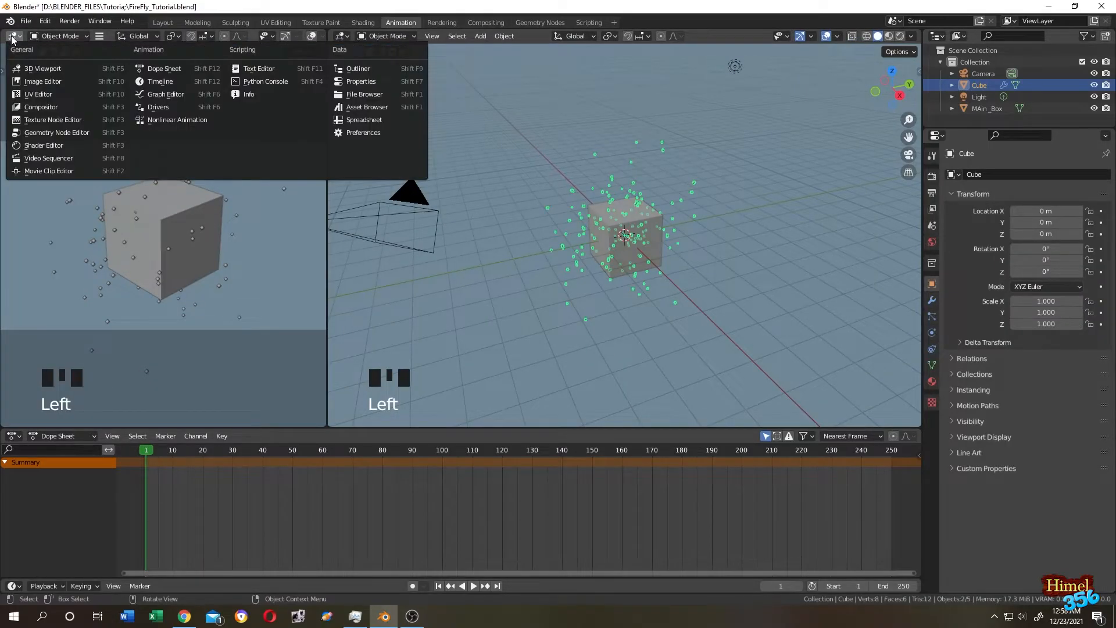
left_click(51, 133)
key("n")
scroll(93, 278, "up", 4)
middle_click_drag(114, 242, 261, 81)
middle_click_drag(87, 166, 256, 127)
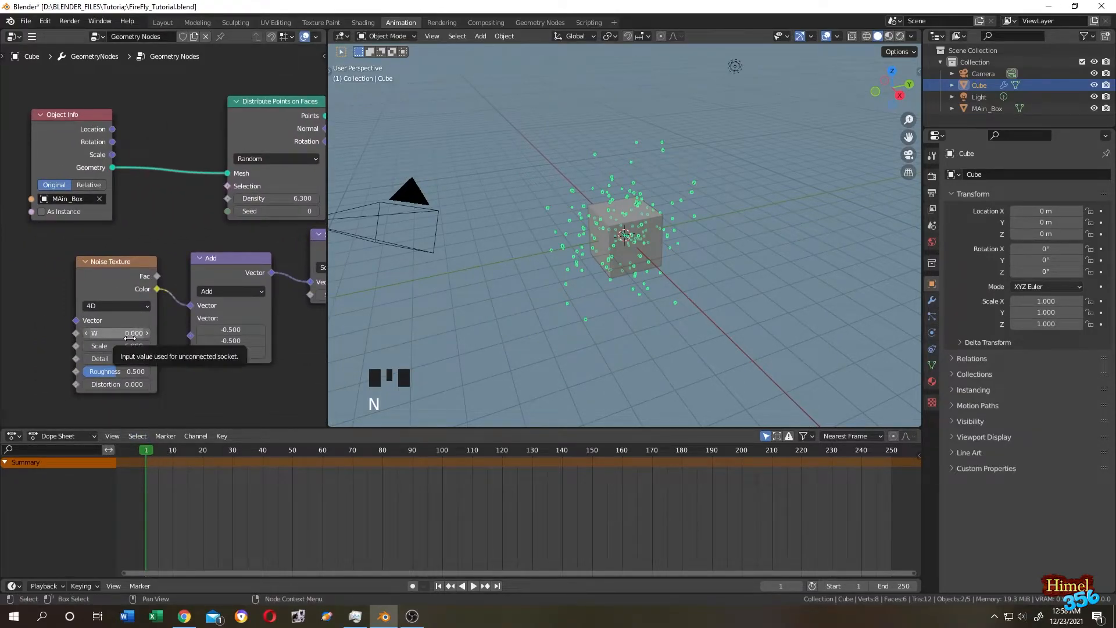
Keyframe the Noise Texture W at frame 1 and at 0.500 on frame 250.
key("i")
double_click(150, 451)
left_click_drag(149, 451, 892, 464)
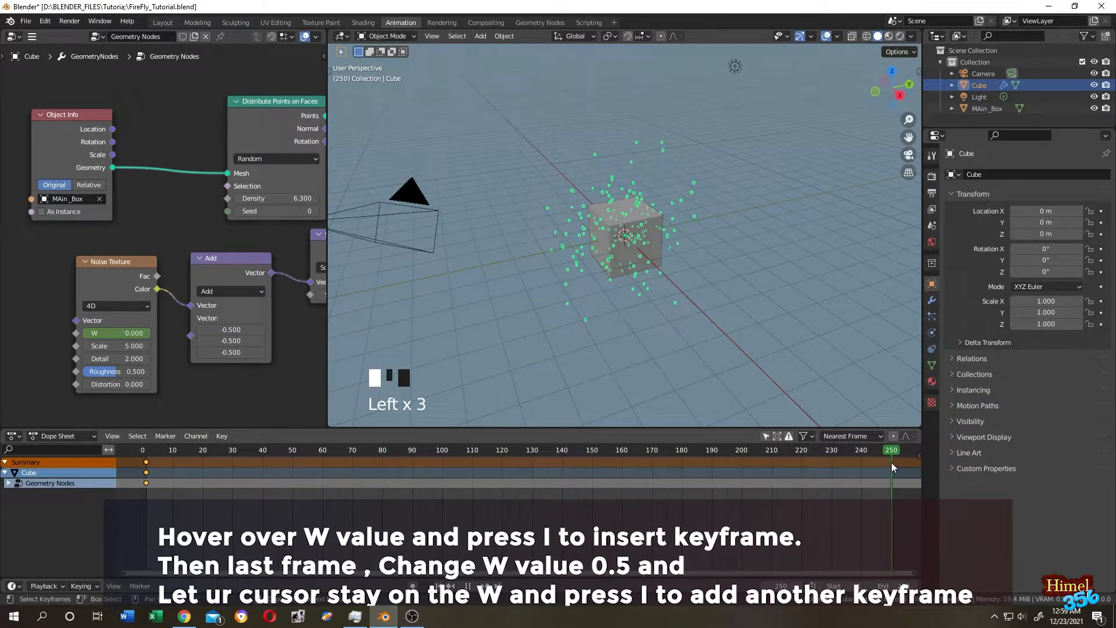
left_click(138, 334)
left_click(160, 344)
key("i")
key("i")
key("i")
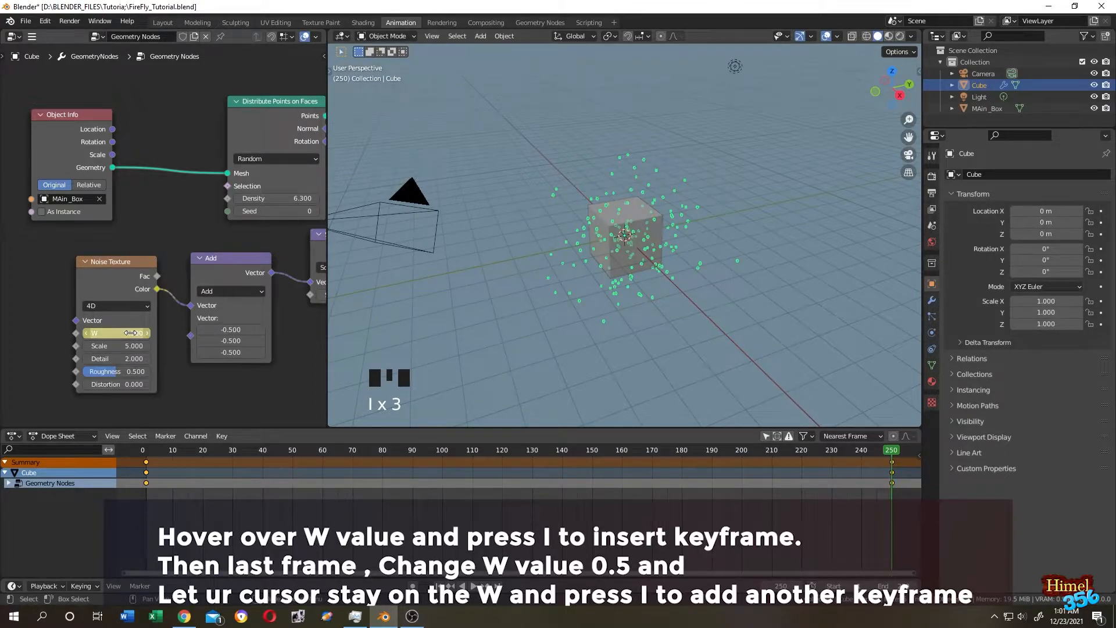
left_click_drag(902, 483, 140, 500)
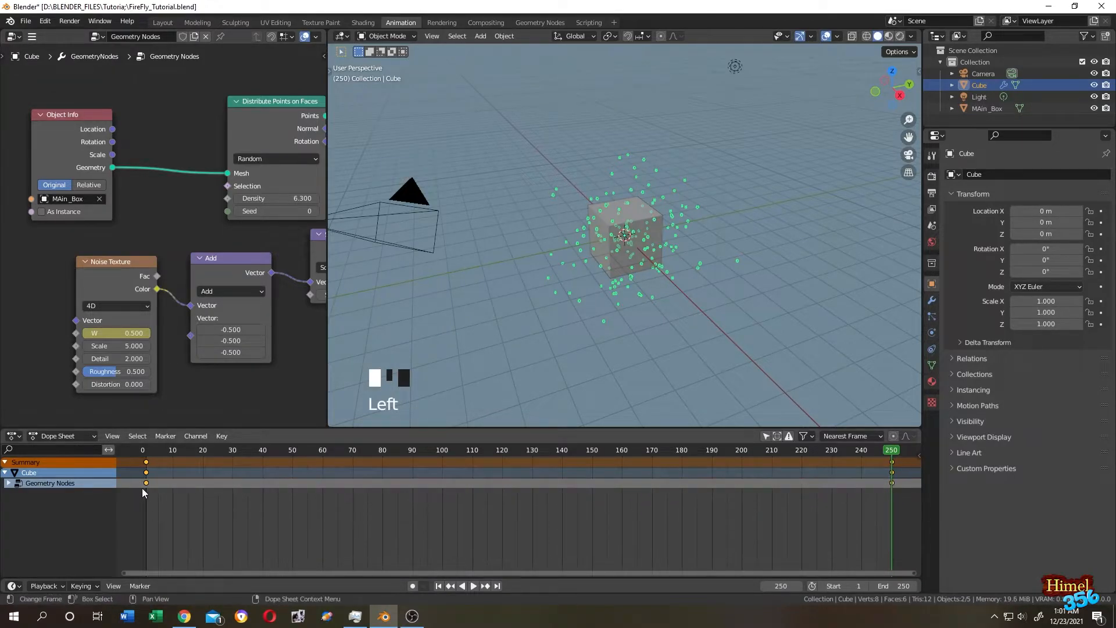
Set the W keyframes' interpolation mode to Linear.
right_click(142, 490)
mouse_move(121, 509)
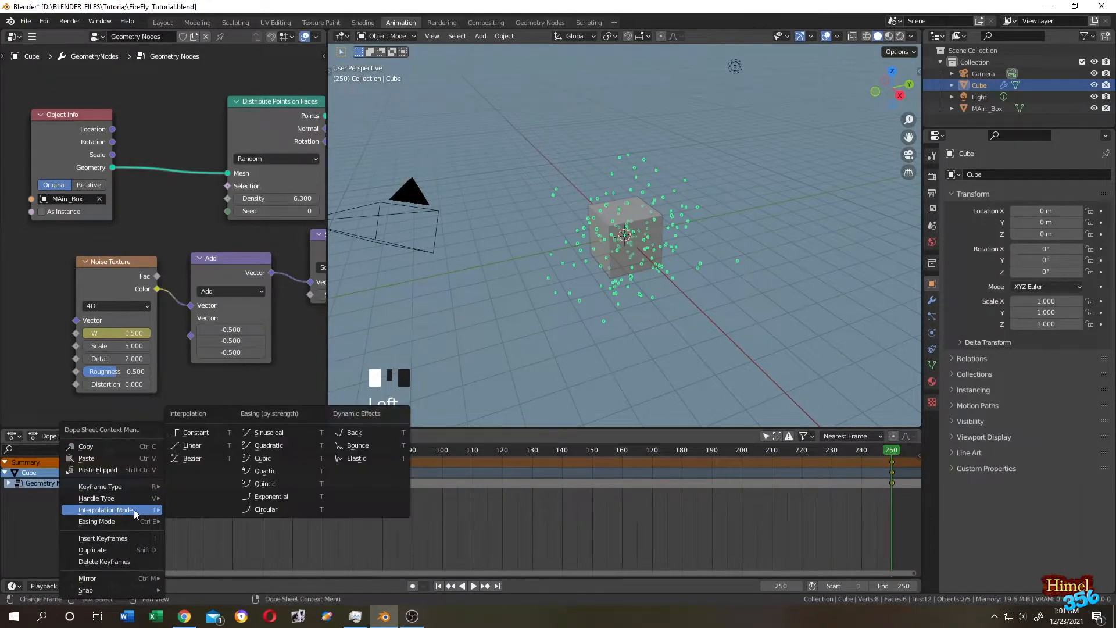
left_click(201, 446)
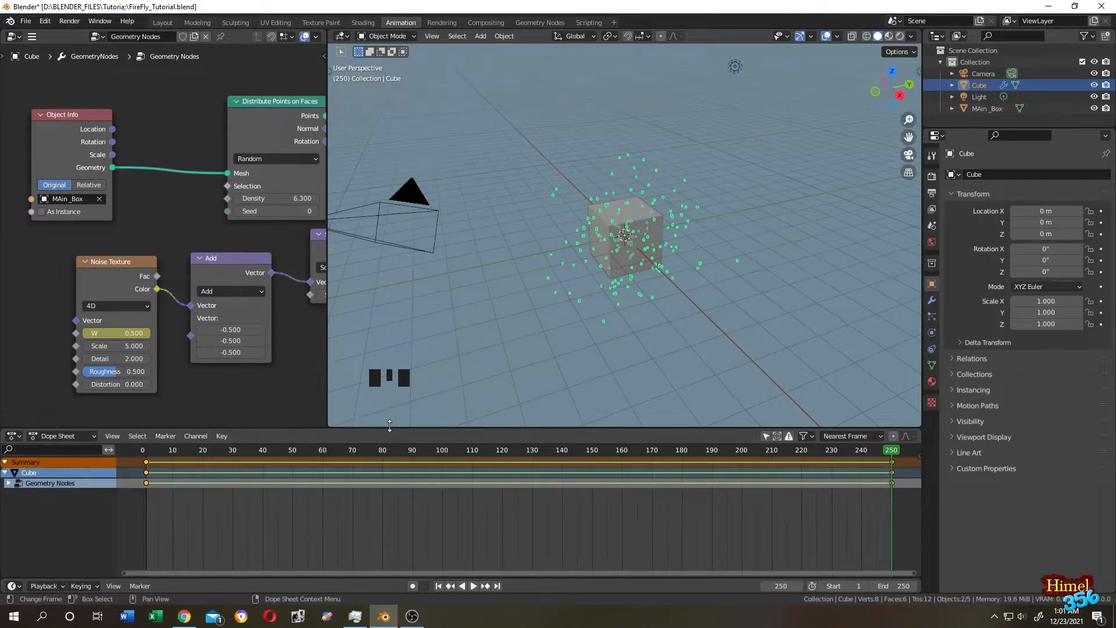
Play back the drifting points, then return to the Geometry Nodes workspace.
scroll(769, 253, "down", 3)
key("space")
scroll(696, 252, "up", 3)
middle_click_drag(696, 252, 803, 225)
key("space")
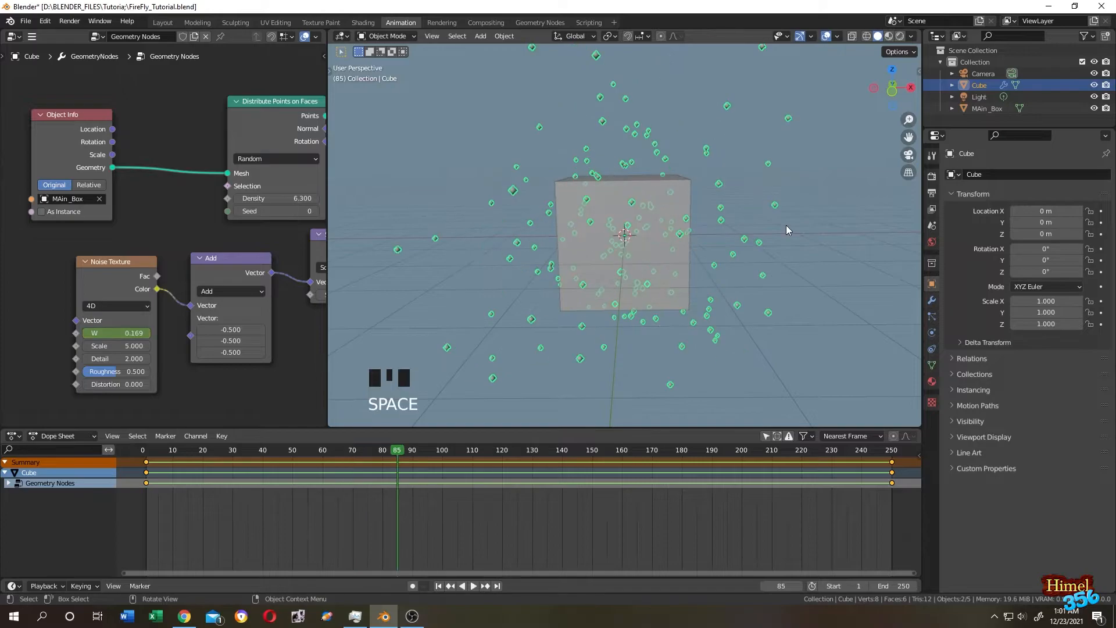
left_click(546, 23)
middle_click_drag(608, 173, 637, 121, "shift")
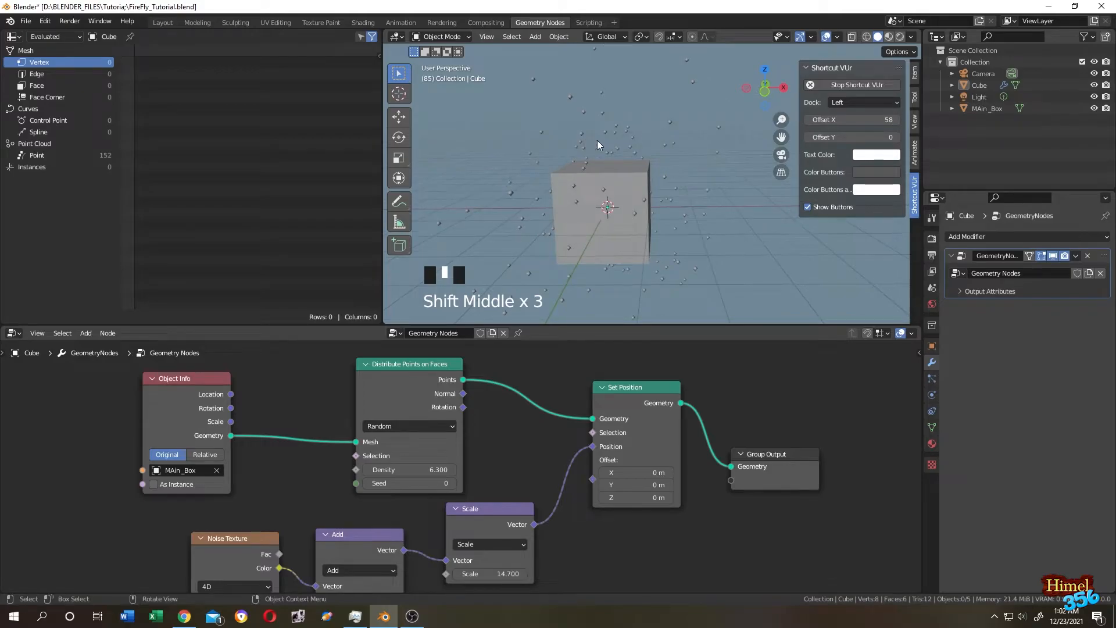
Switch to solid shading and insert Instance on Points between Set Position and Group Output.
left_click(900, 37)
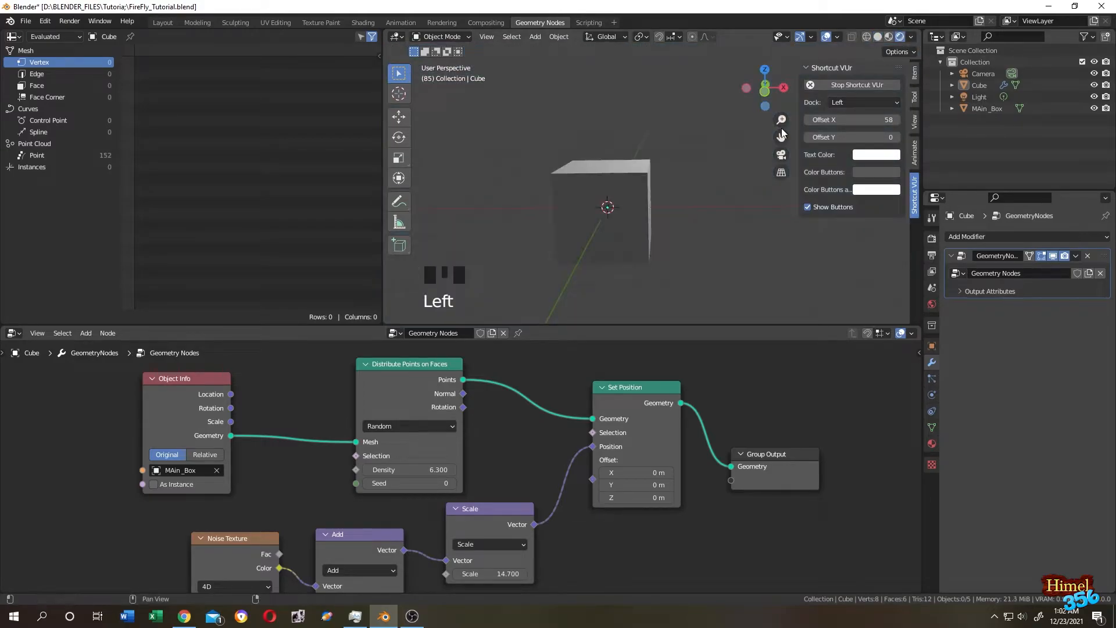
left_click(878, 37)
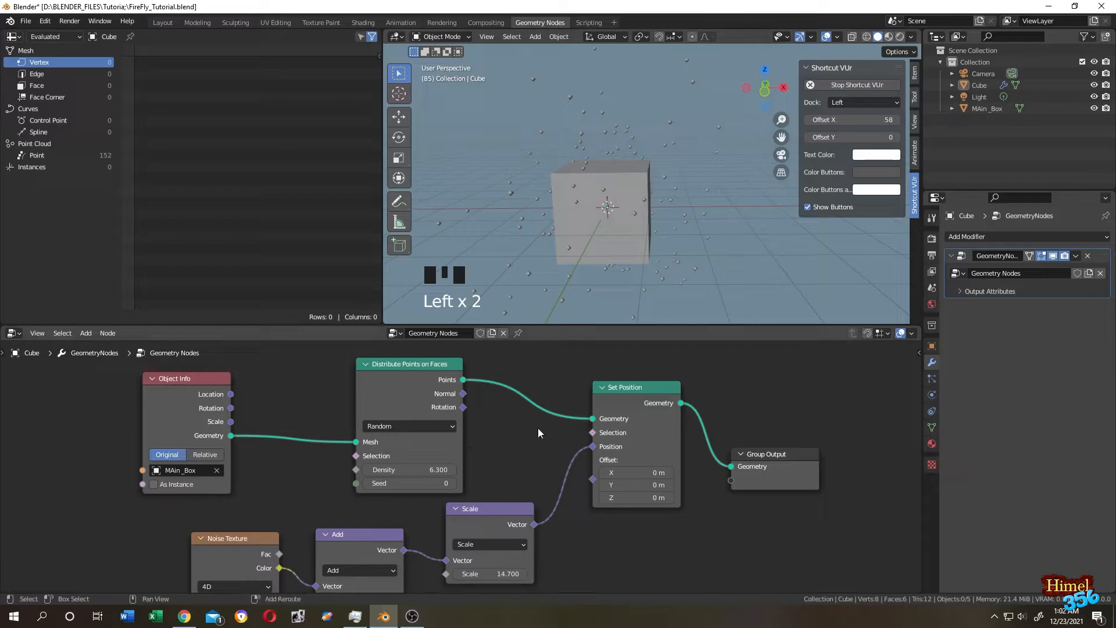
key("shift+a")
left_click(498, 368)
type("instanc")
key("Down")
key("Down")
key("Down")
key("Return")
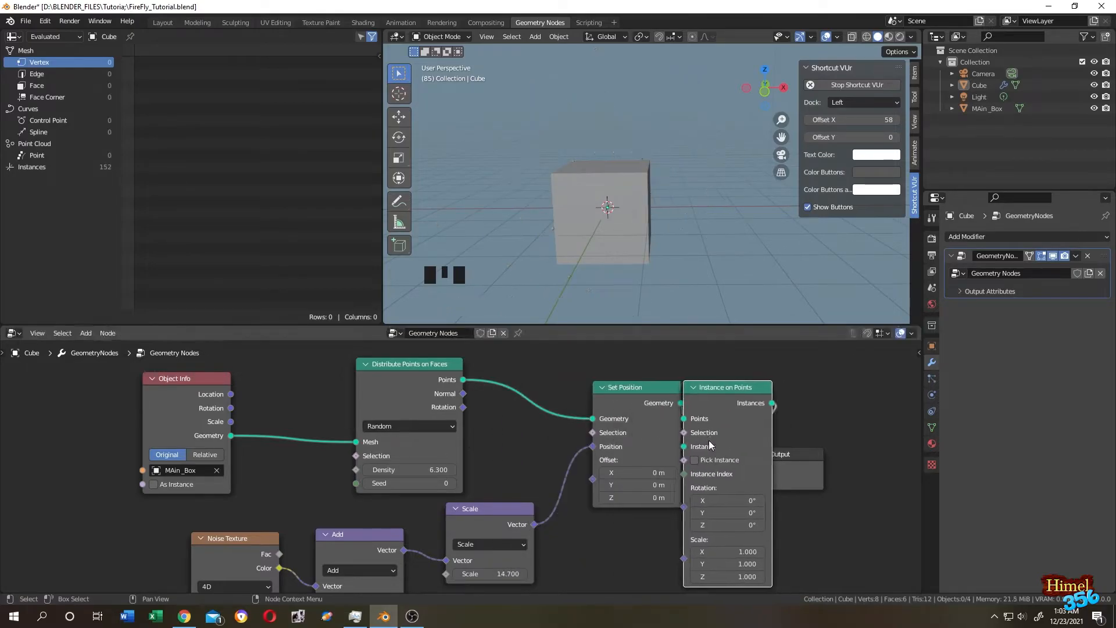
left_click(711, 446)
scroll(638, 483, "up", 2)
middle_click_drag(722, 518, 627, 483)
scroll(638, 483, "down", 4)
scroll(626, 483, "down", 1)
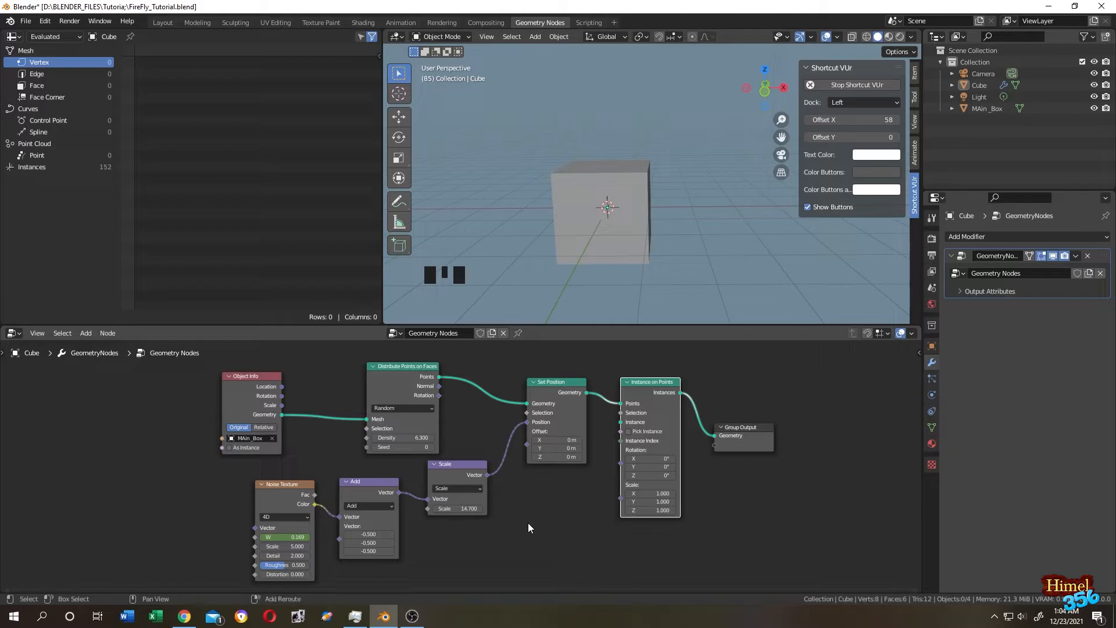
Add a second Object Info node through node search.
key("shift+a")
left_click(488, 365)
type("obj")
key("Return")
Place Object Info below Set Position and add a UV Sphere node beside it.
left_click(505, 499)
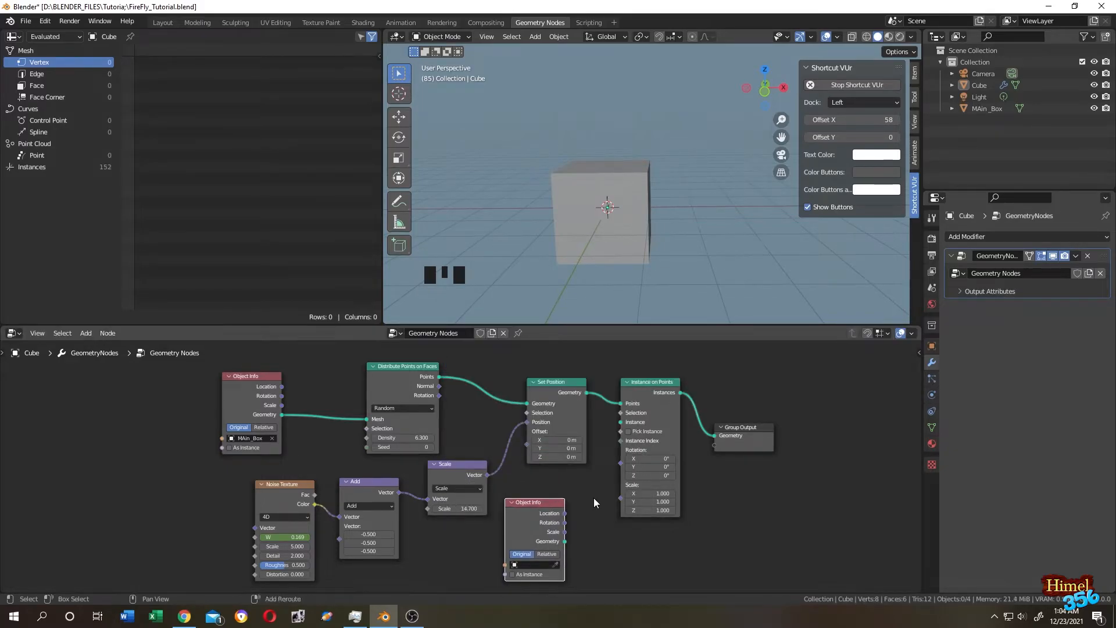
key("shift+a")
left_click(544, 364)
type("uv")
key("Return")
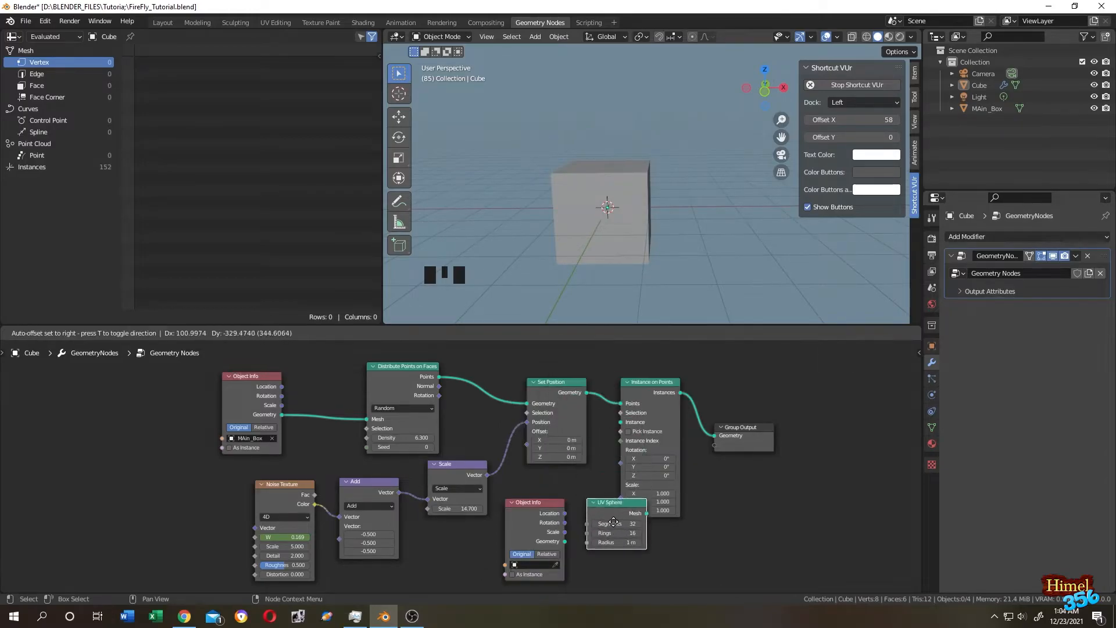
left_click(607, 554)
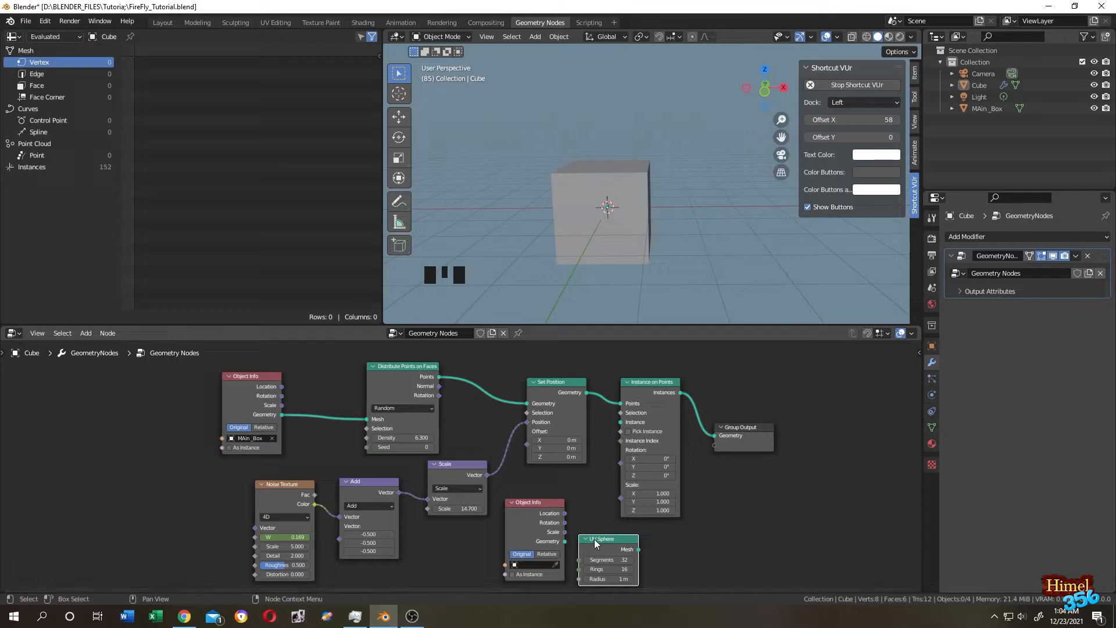
middle_click_drag(594, 539, 484, 469)
scroll(554, 501, "up", 3)
scroll(555, 505, "up", 4)
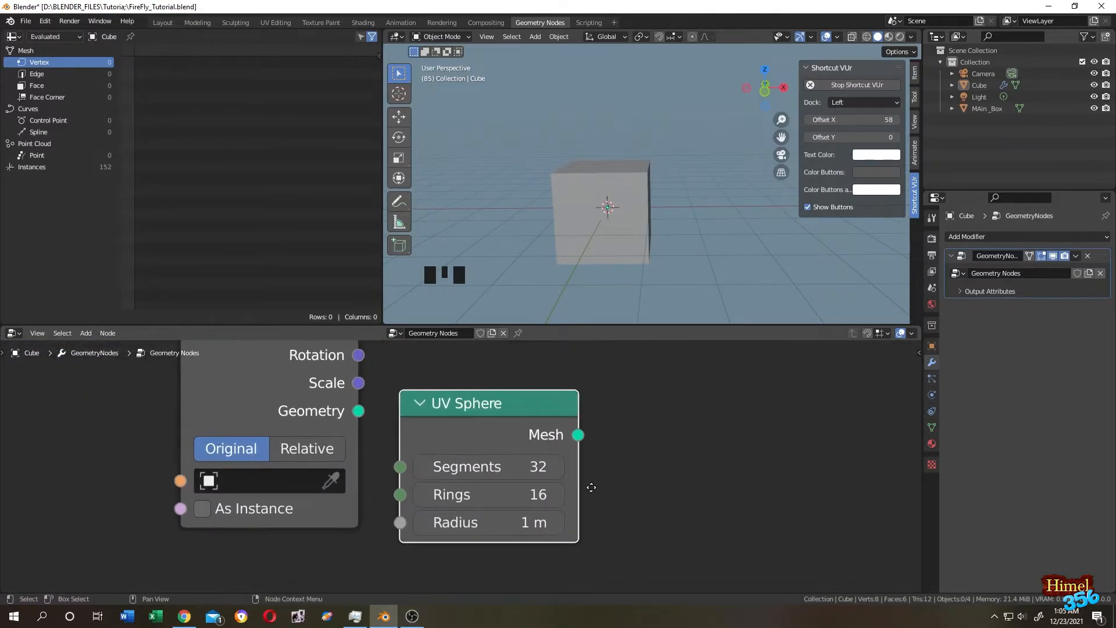
scroll(588, 488, "up", 2)
Set the UV Sphere to 8 segments and 4 rings, then link its mesh to the Instance input.
left_click(608, 456)
type("8")
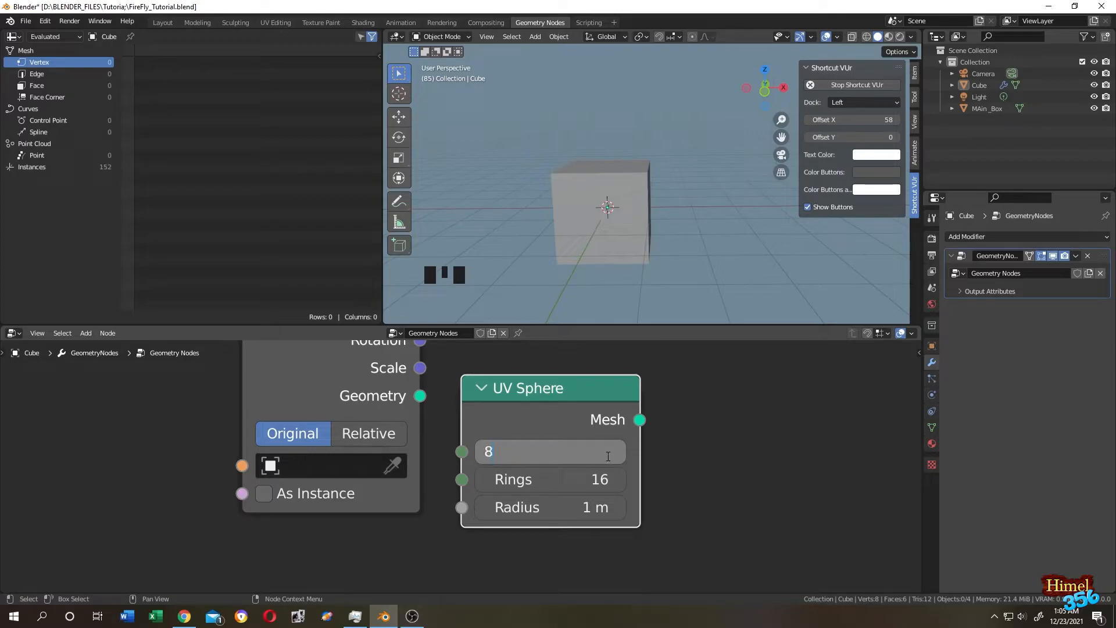
key("Return")
left_click(582, 479)
type("4")
key("Return")
scroll(675, 401, "down", 2)
scroll(675, 401, "down", 6)
middle_click_drag(637, 389, 637, 450)
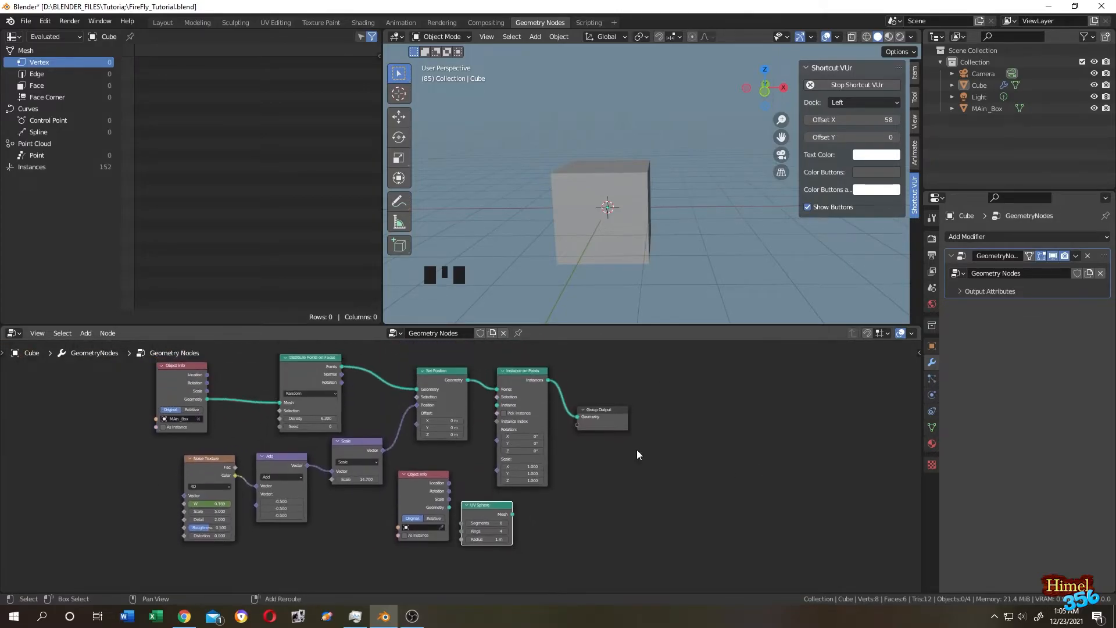
left_click_drag(512, 515, 498, 407)
scroll(605, 466, "down", 2)
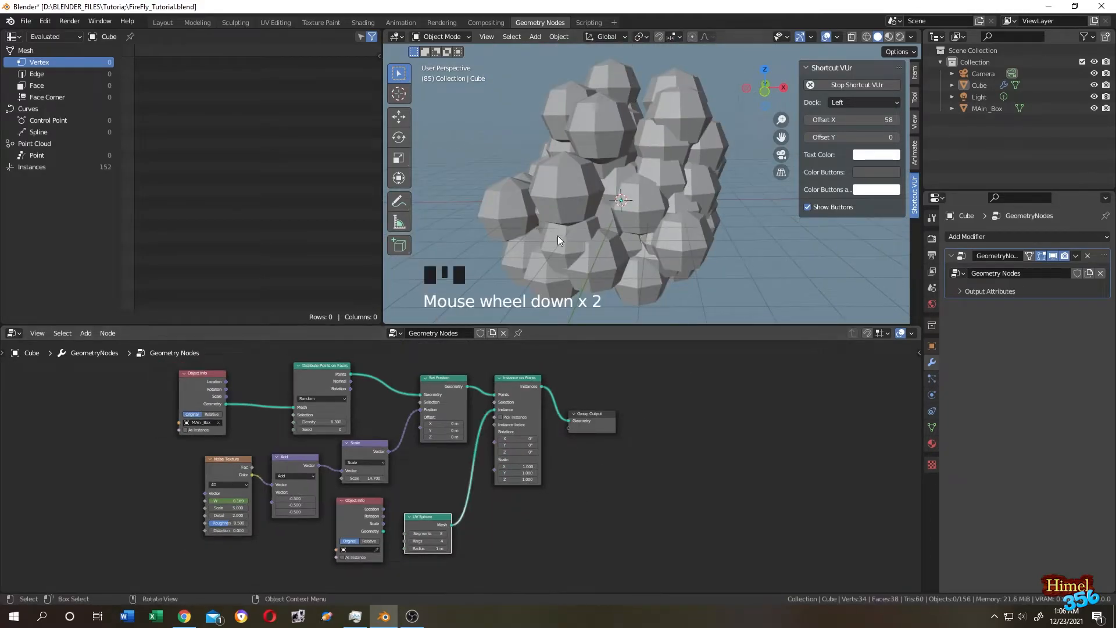
Drop a Set Shade Smooth node onto the UV Sphere to Instance on Points link.
key("shift+a")
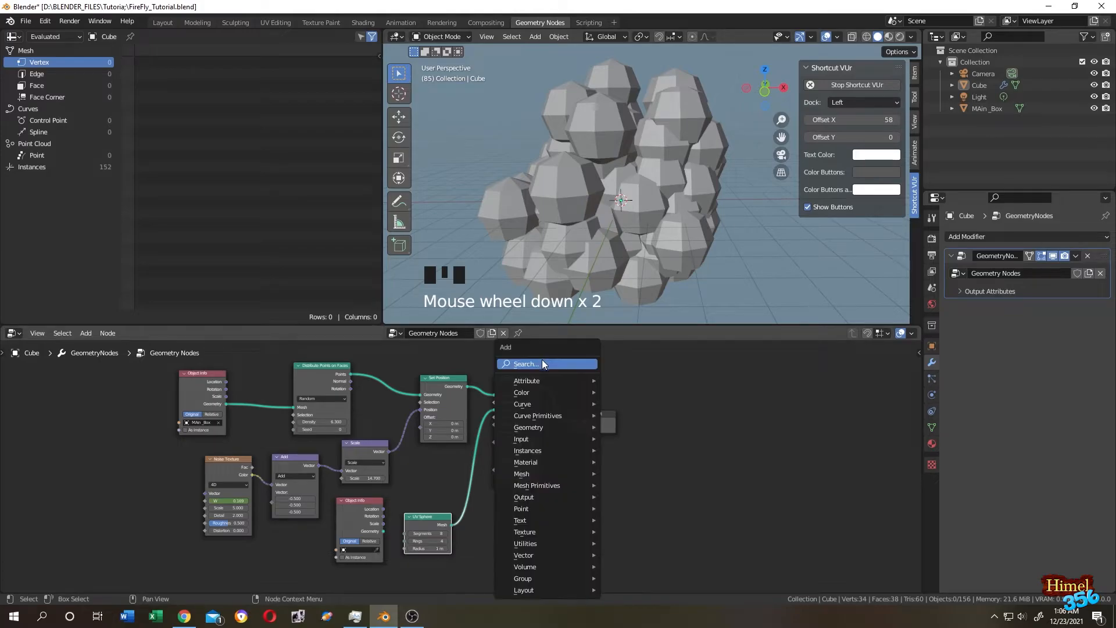
left_click(542, 359)
type("set")
type("s")
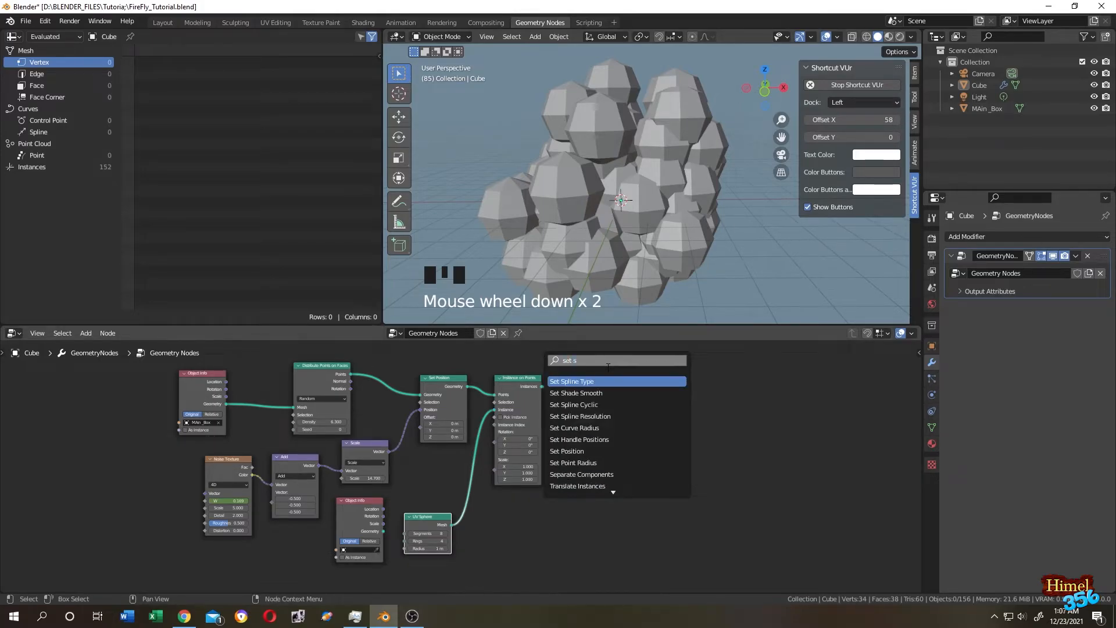
type("had")
left_click(596, 382)
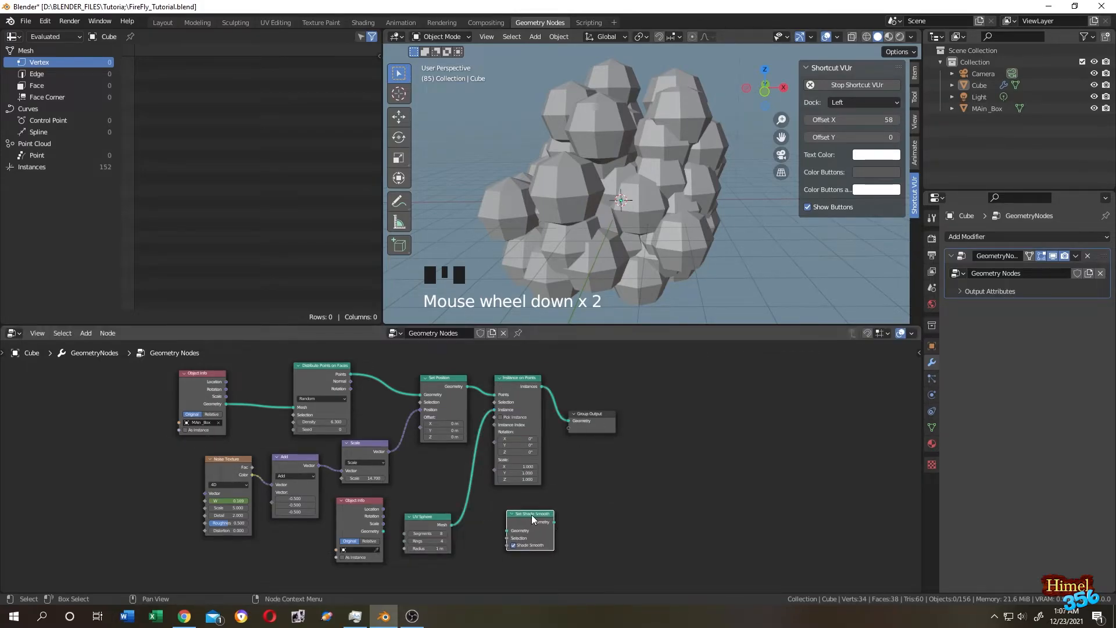
left_click(476, 478)
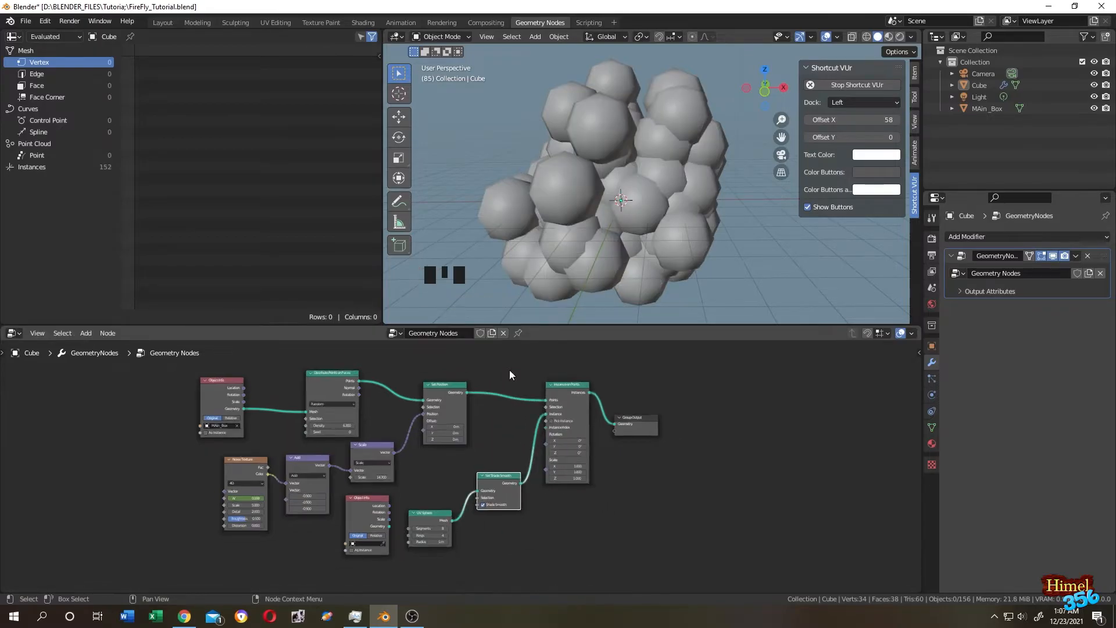
scroll(439, 520, "up", 5)
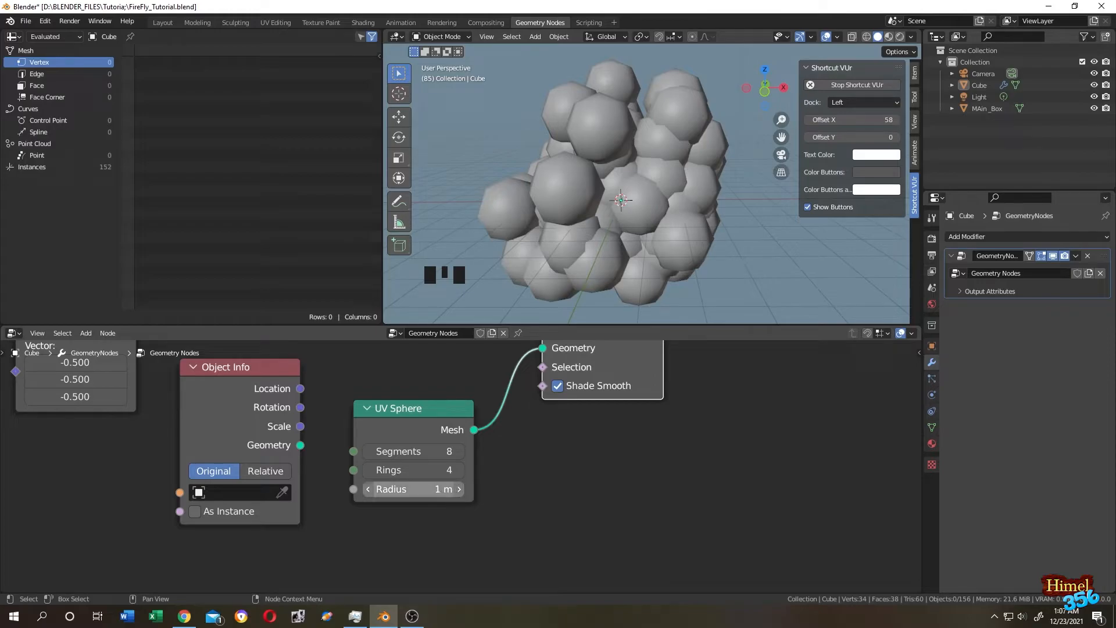
Set the UV Sphere radius to 0.05 m.
left_click_drag(407, 489, 378, 489)
type("0")
type(".05")
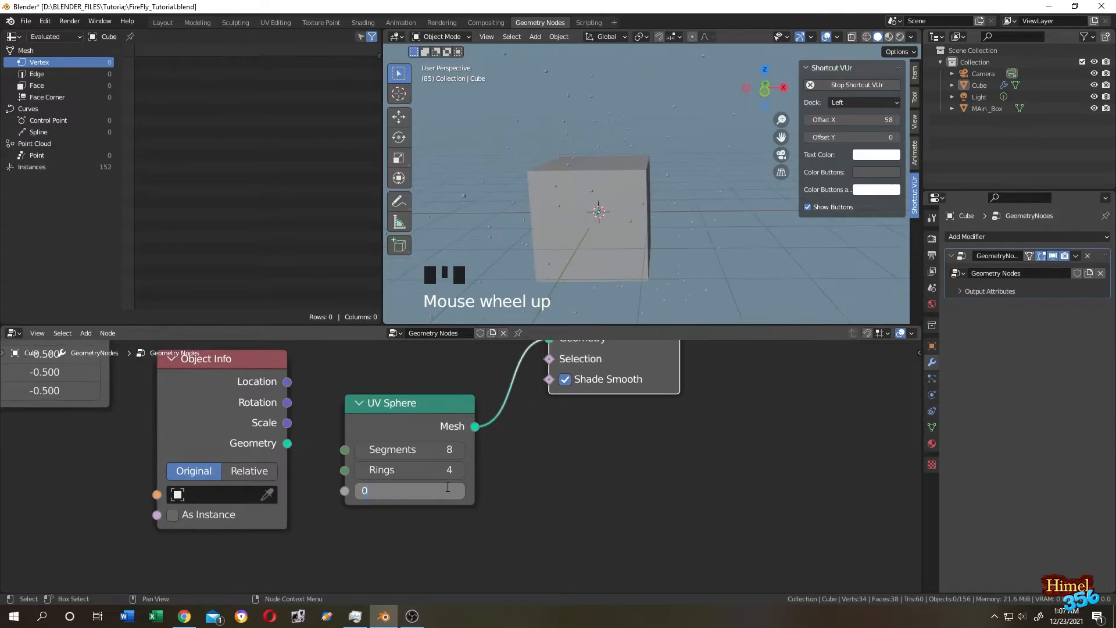
key("Return")
scroll(699, 436, "down", 2)
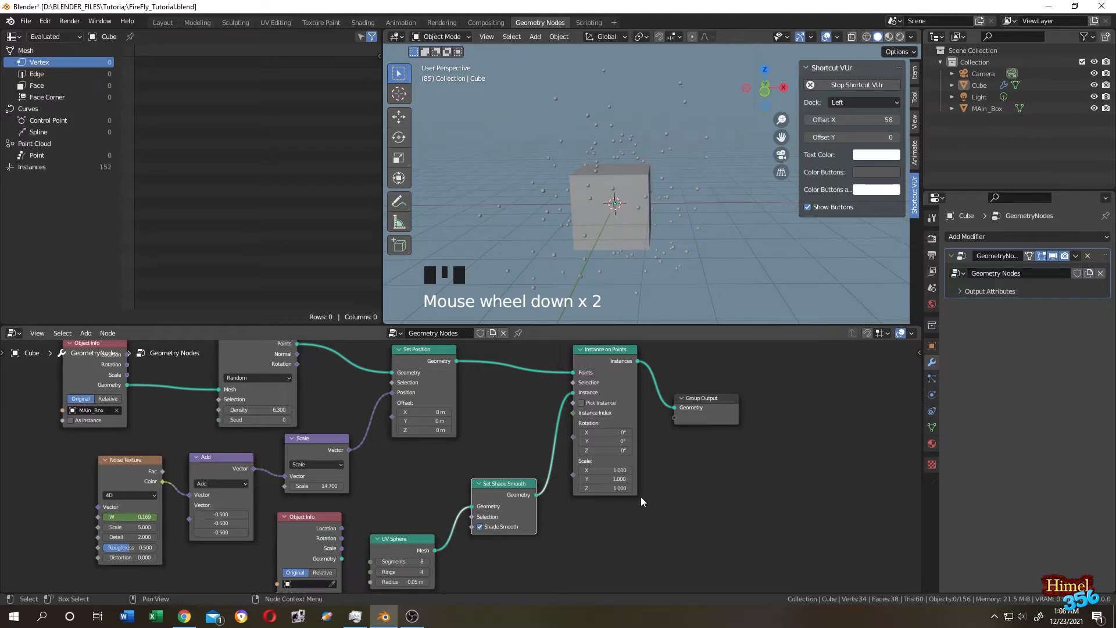
Search the node menu for 'rand' to find Random Value.
key("shift+a")
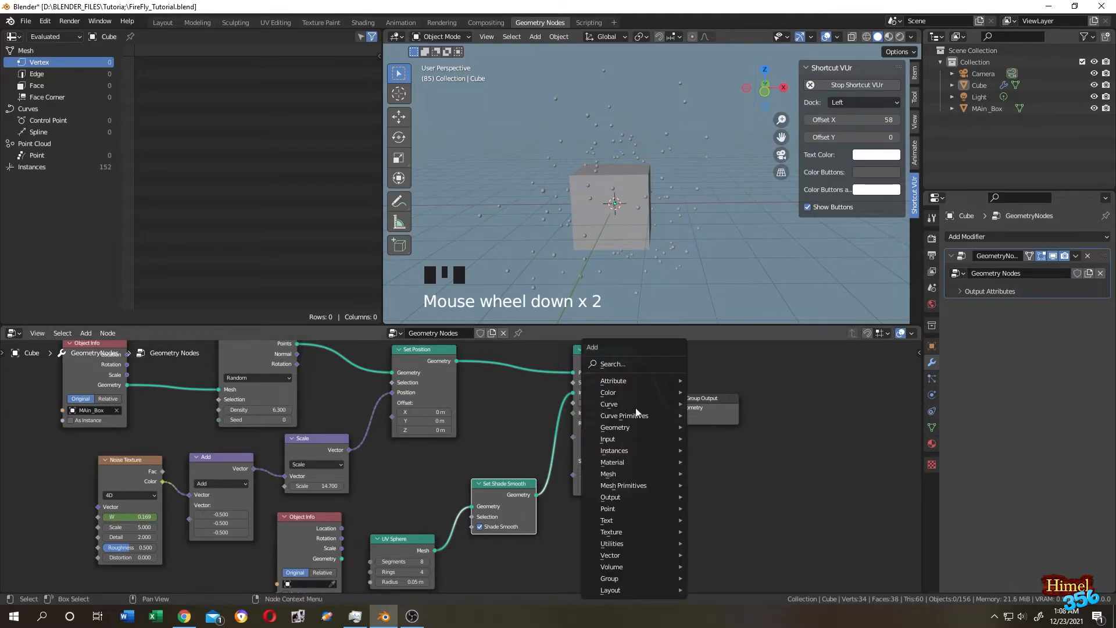
left_click(605, 364)
type("rand")
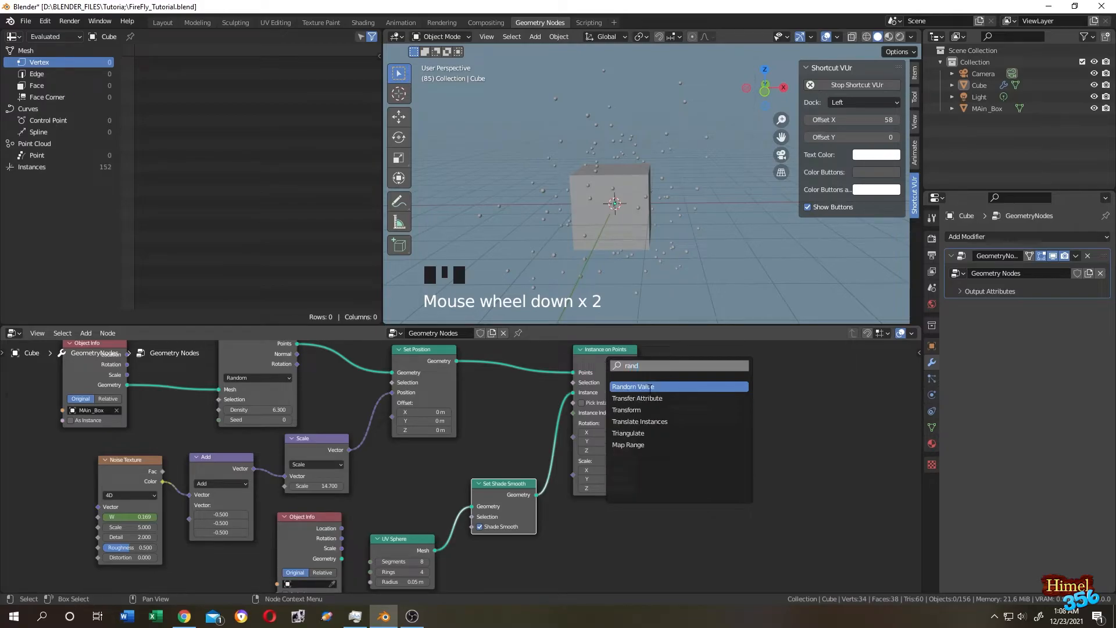
Feed a Random Value node into Instance on Points' Scale and move Group Output further right.
left_click(649, 387)
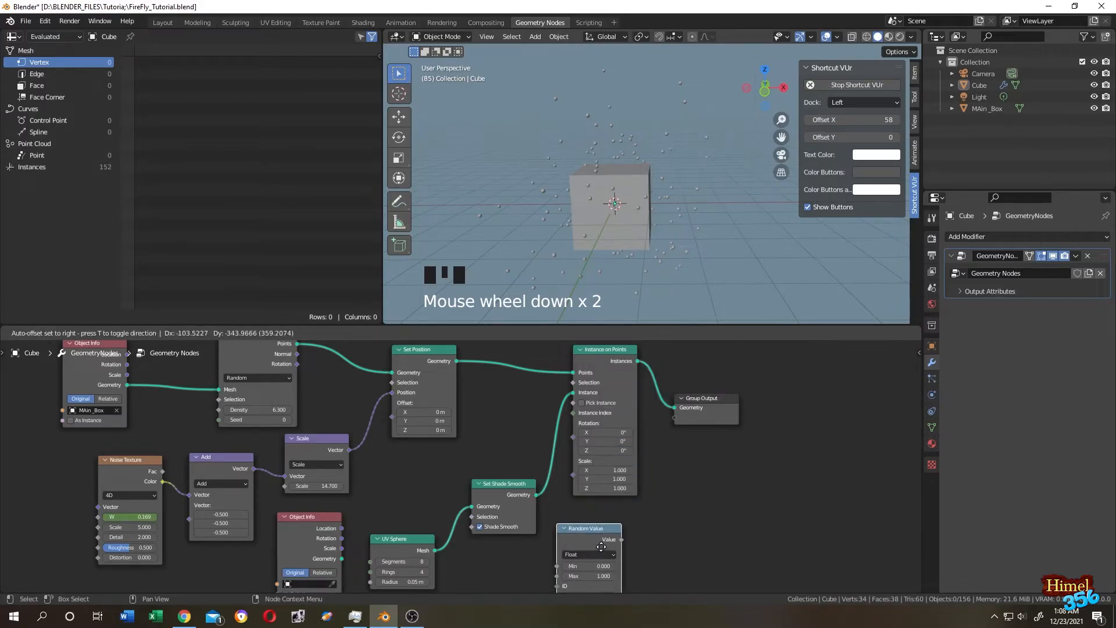
left_click_drag(622, 539, 623, 518)
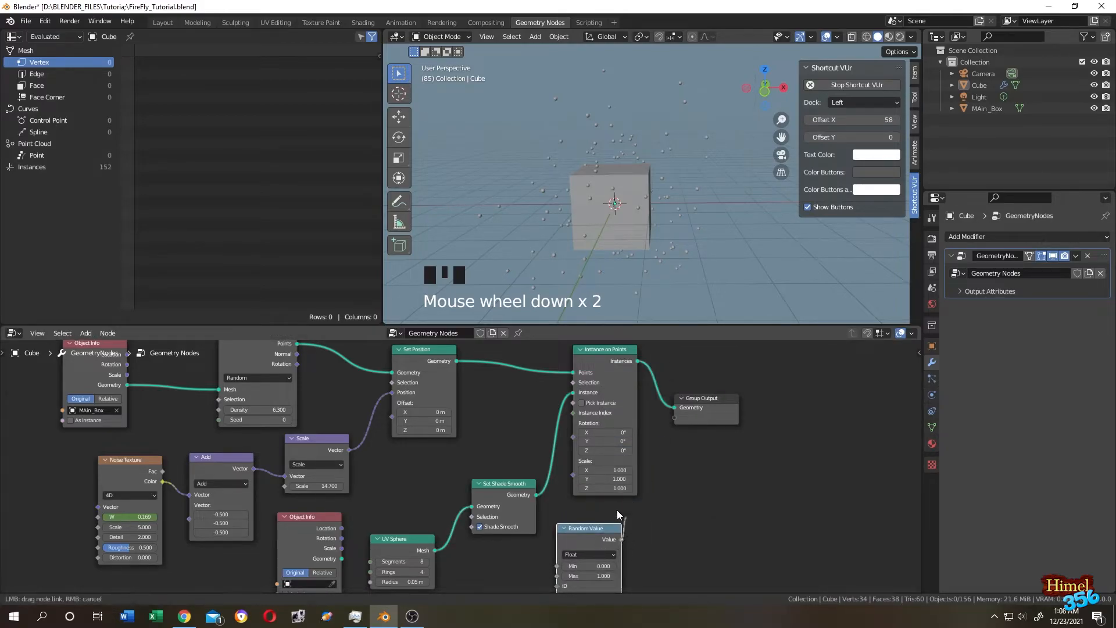
left_click_drag(568, 477, 573, 473)
middle_click_drag(686, 205, 560, 187)
scroll(581, 180, "down", 4)
scroll(598, 176, "up", 3)
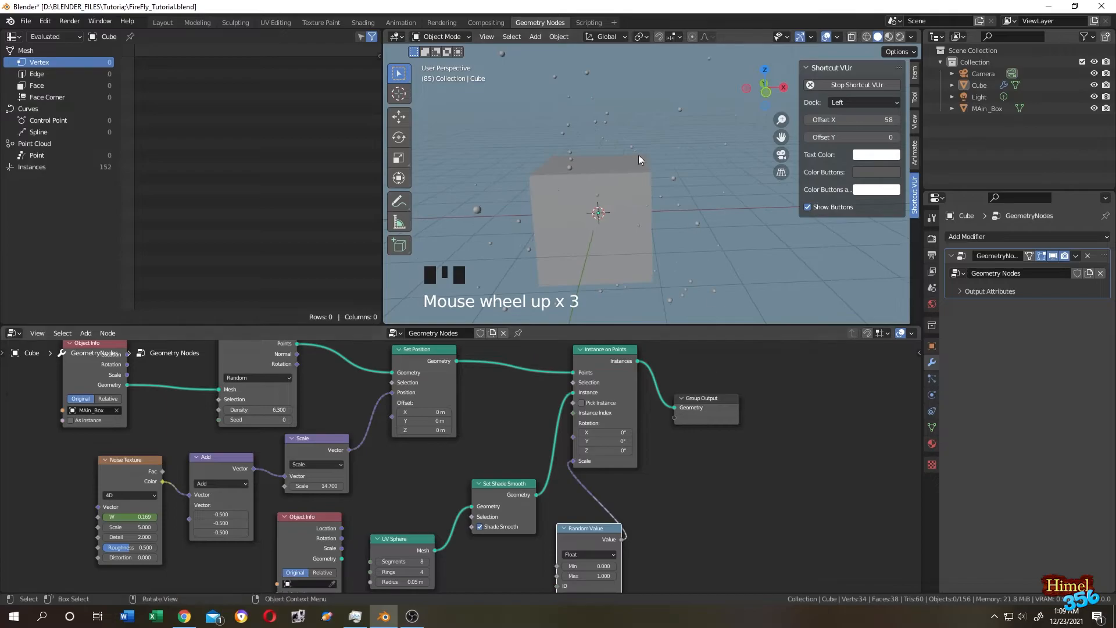
scroll(590, 165, "down", 3)
left_click_drag(706, 400, 798, 399)
key("shift+a")
Insert a Set Material node between Instance on Points and Group Output.
left_click(626, 363)
type("set m")
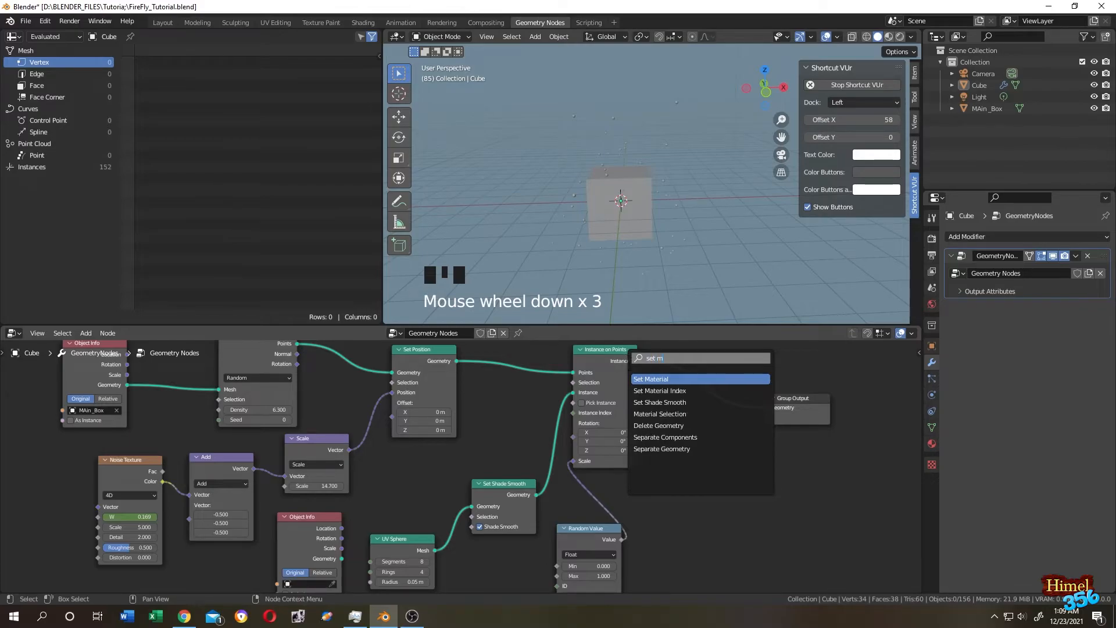
left_click(649, 379)
left_click(716, 401)
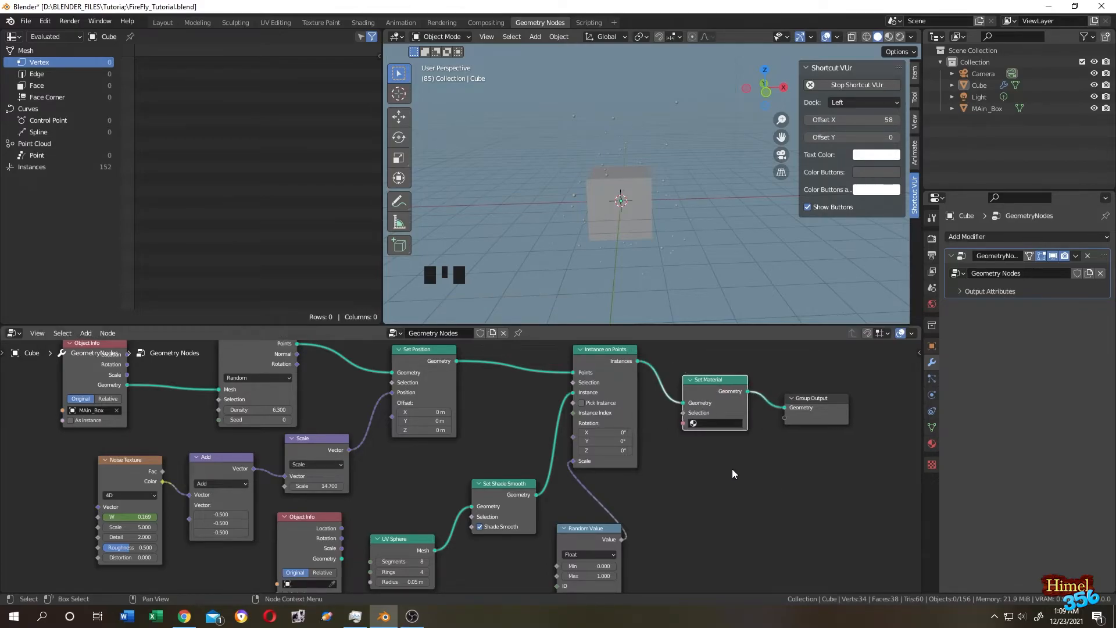
Add a second material slot on the cube with a new material named firefly_mat.
left_click(932, 443)
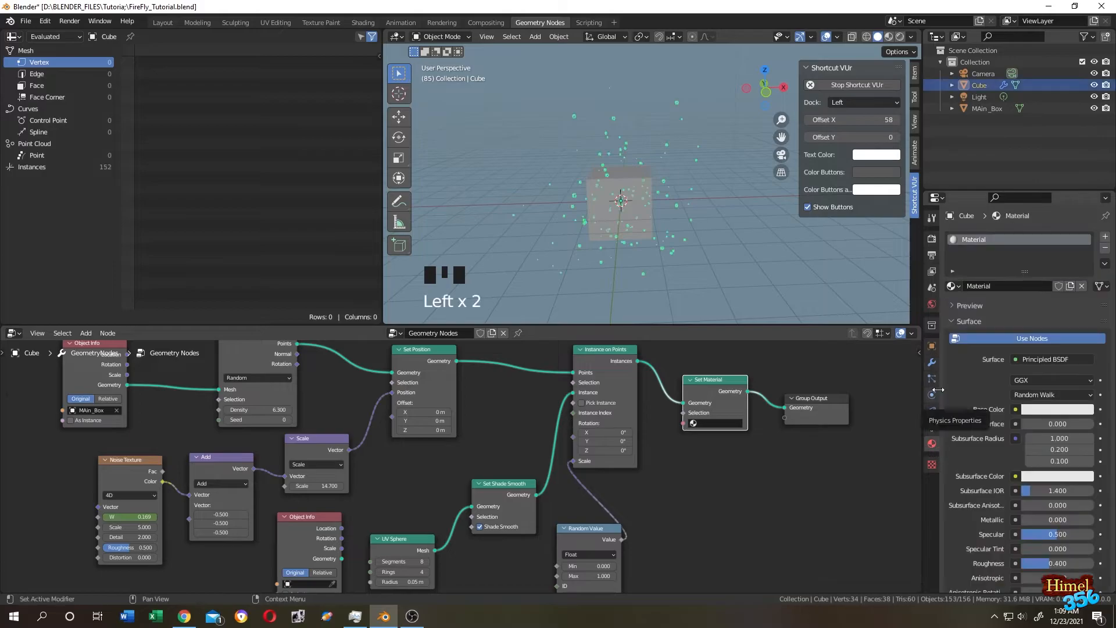
left_click(1106, 238)
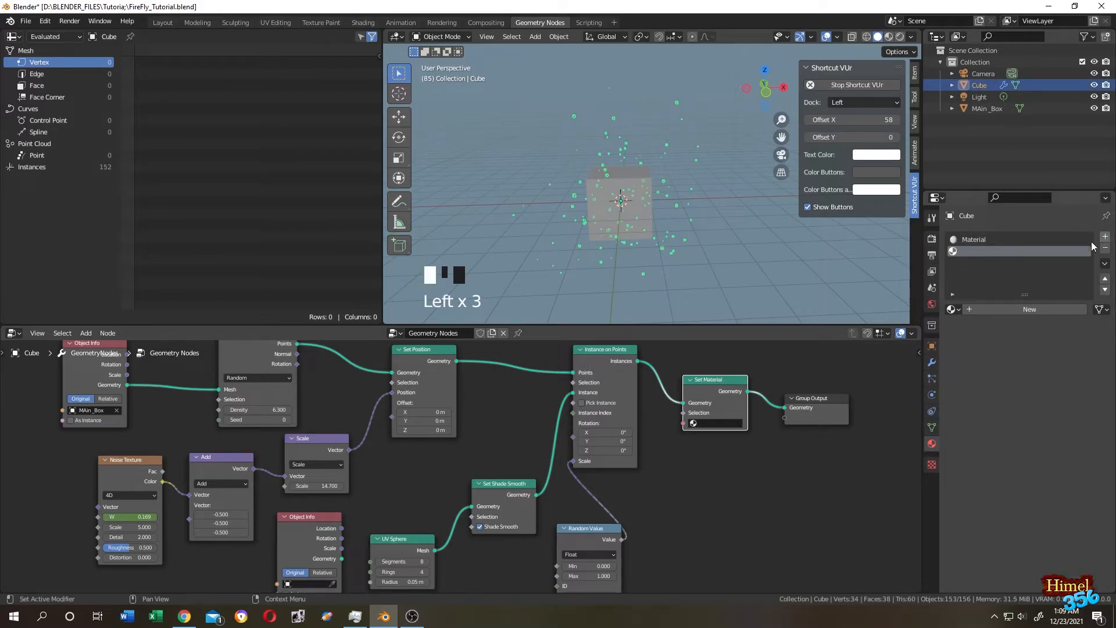
left_click(1026, 310)
double_click(991, 250)
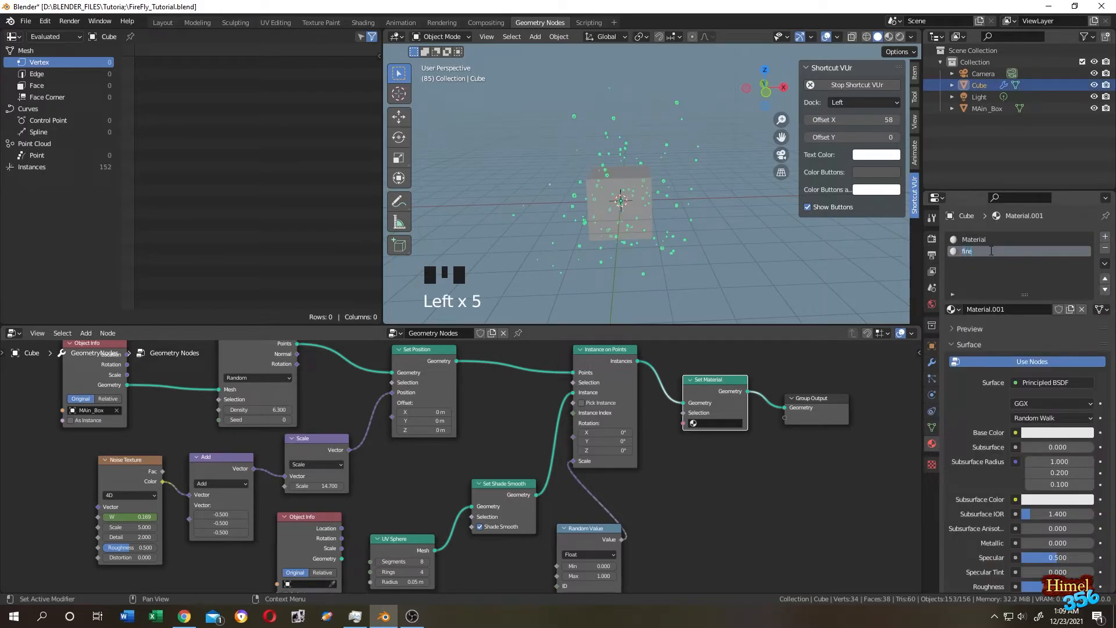
type("firefly_mat")
key("Return")
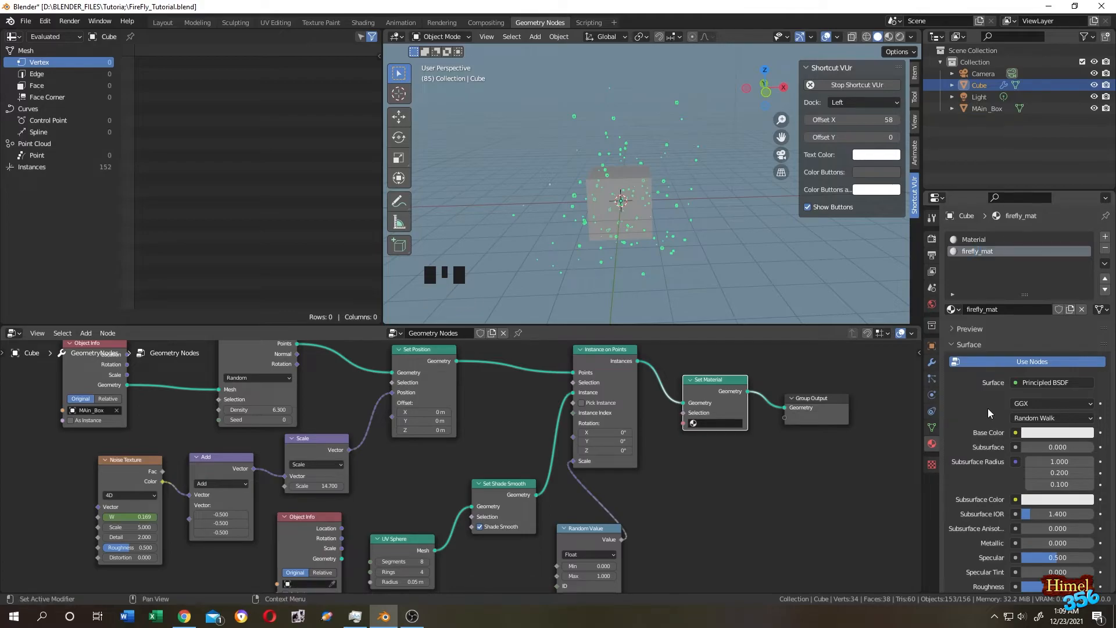
Give firefly_mat emission strength 15, pale warm-yellow emission colour, and shadow mode None.
scroll(990, 411, "down", 15)
left_click(982, 402)
double_click(1060, 397)
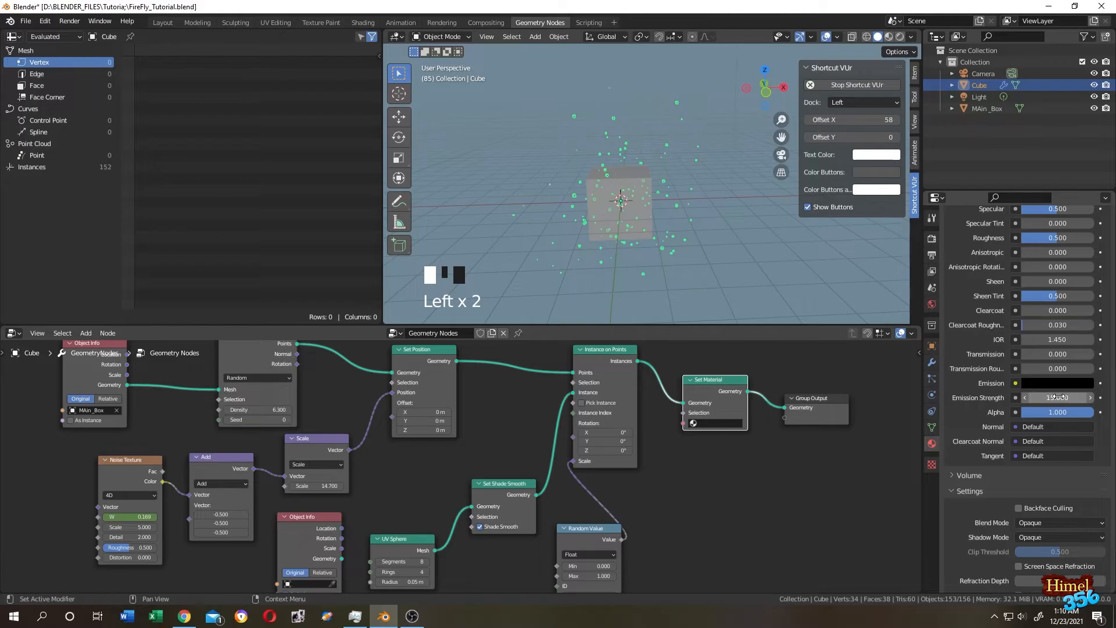
left_click(1061, 384)
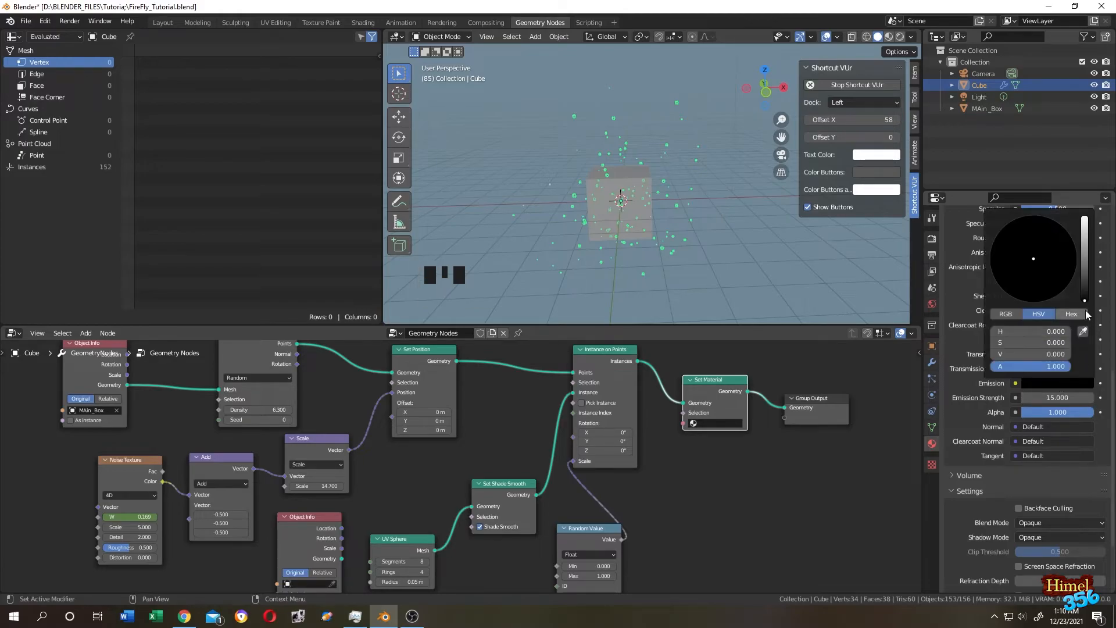
left_click(1034, 259)
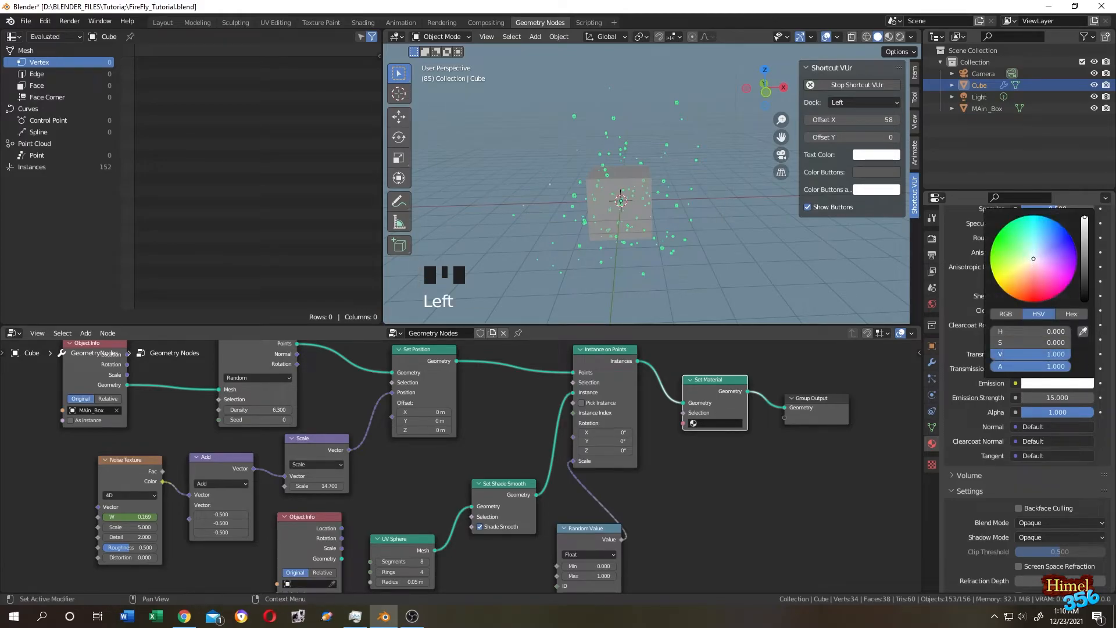
left_click_drag(1032, 263, 1020, 274)
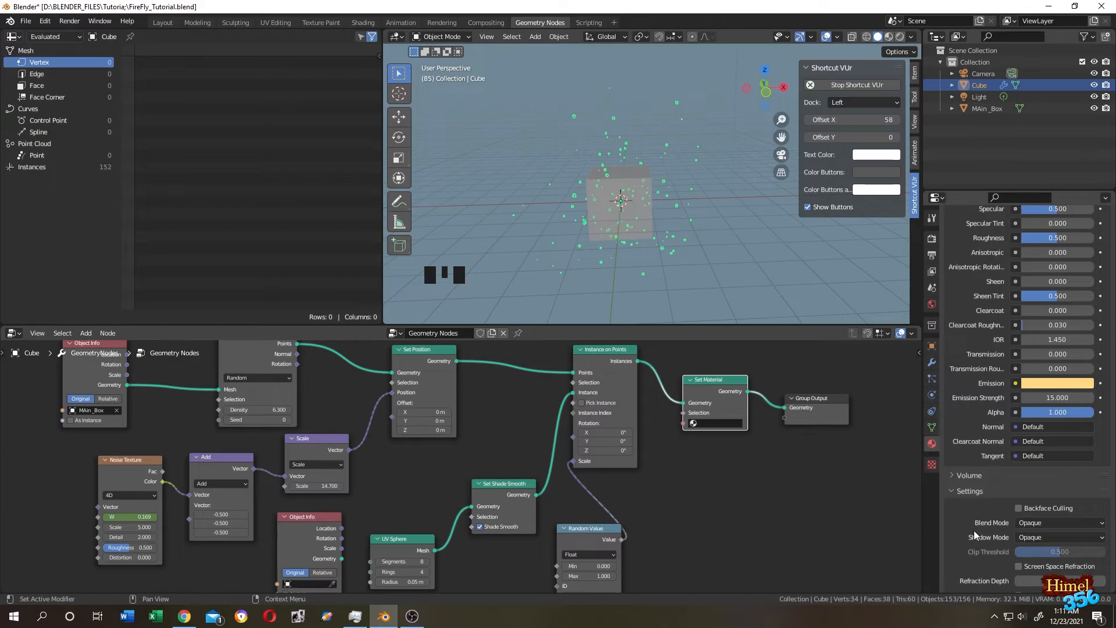
left_click(1040, 538)
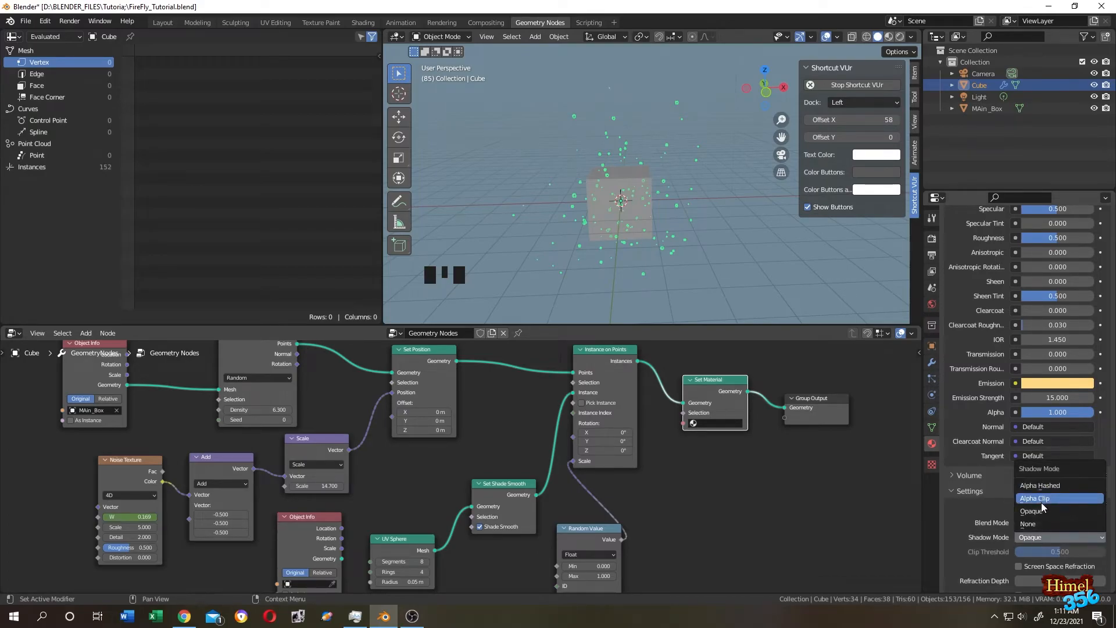
left_click(1042, 524)
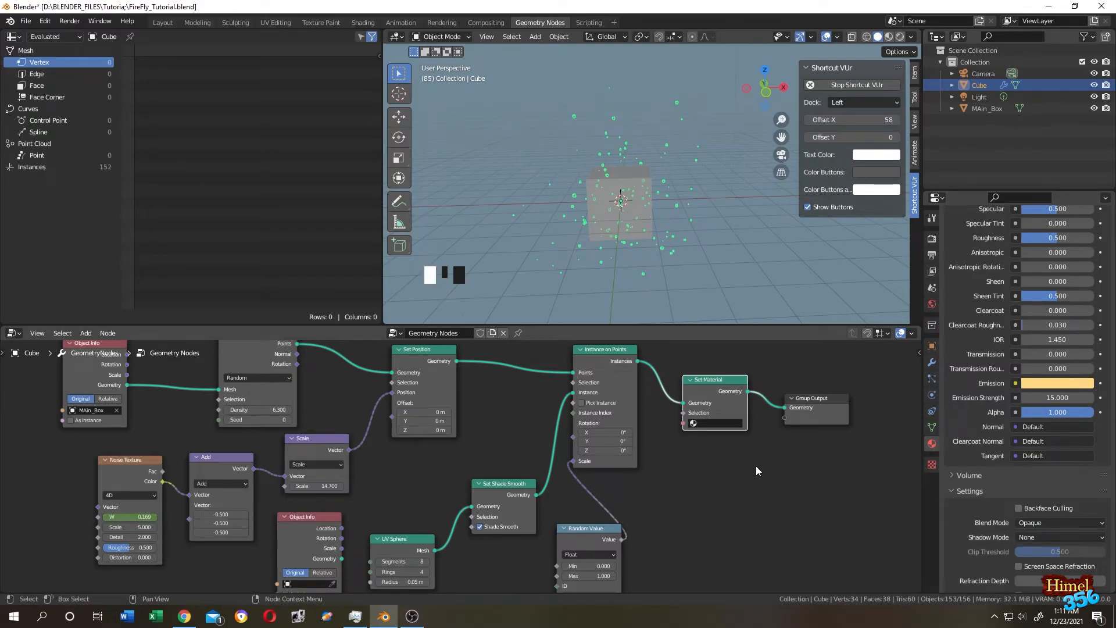
Assign firefly_mat in the Set Material node and preview with rendered shading.
left_click(724, 425)
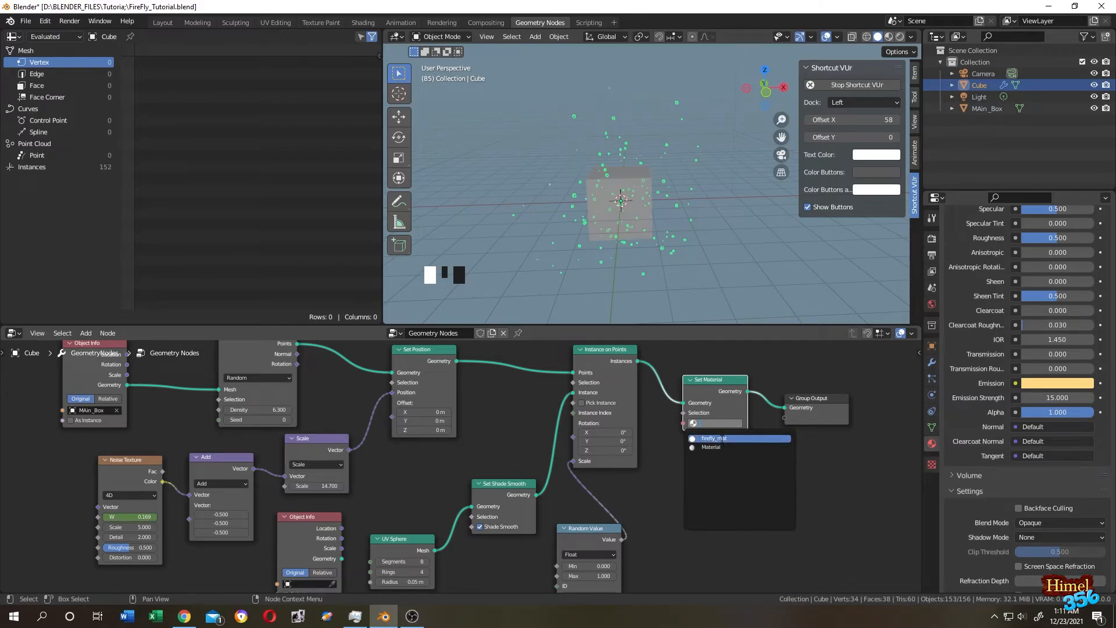
left_click(721, 439)
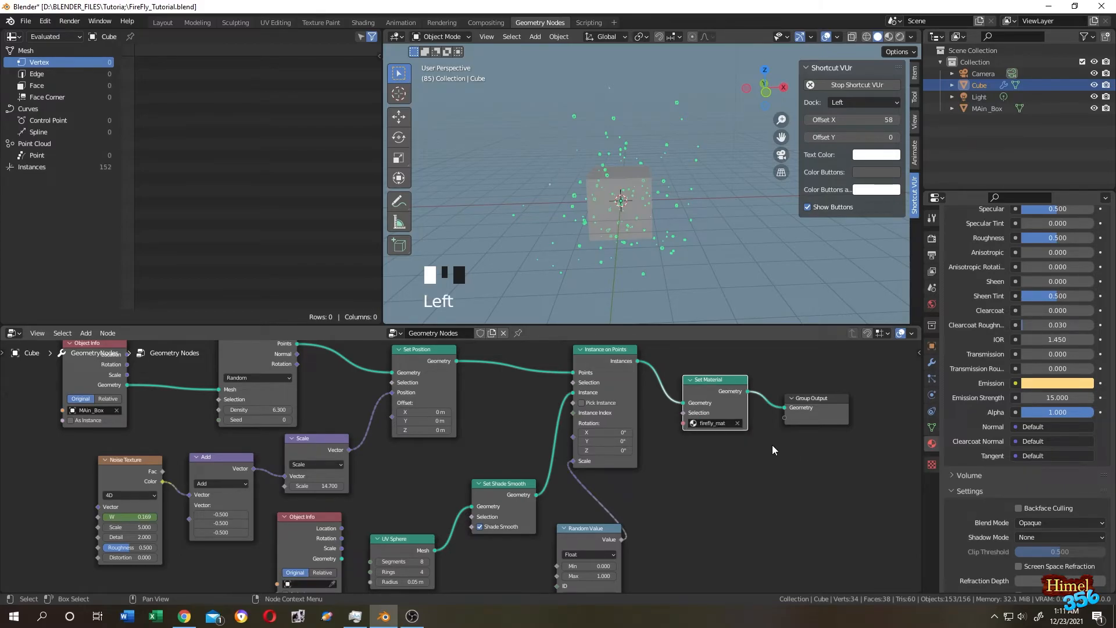
left_click(901, 38)
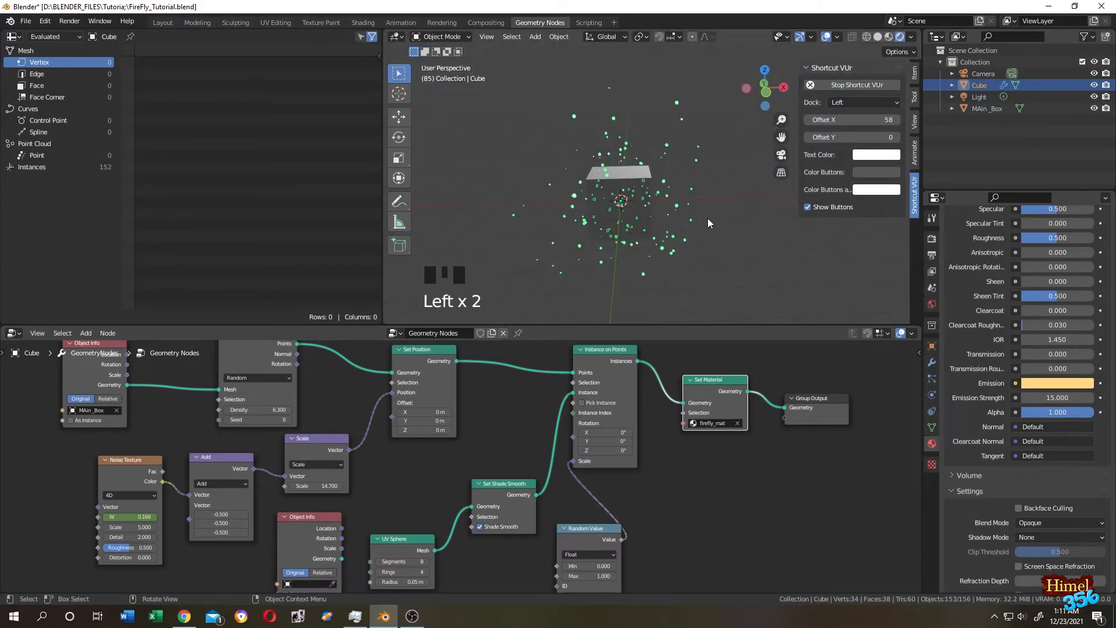
Enable Bloom and Ambient Occlusion in render settings and set world strength to 0.
left_click(717, 219)
scroll(717, 219, "up", 1)
scroll(718, 218, "down", 1)
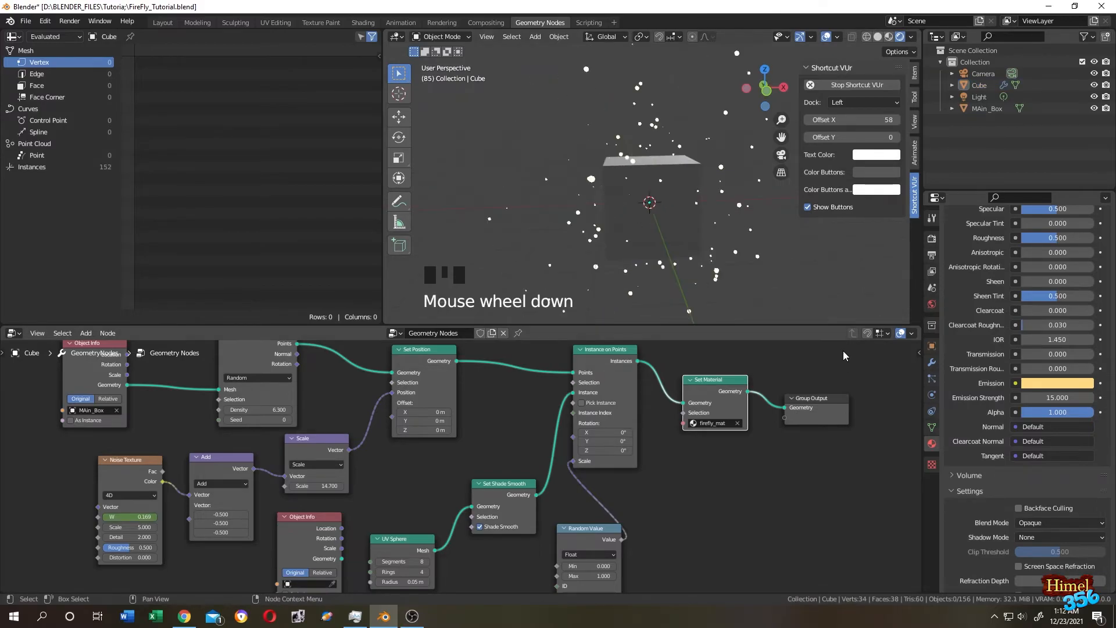
left_click(932, 239)
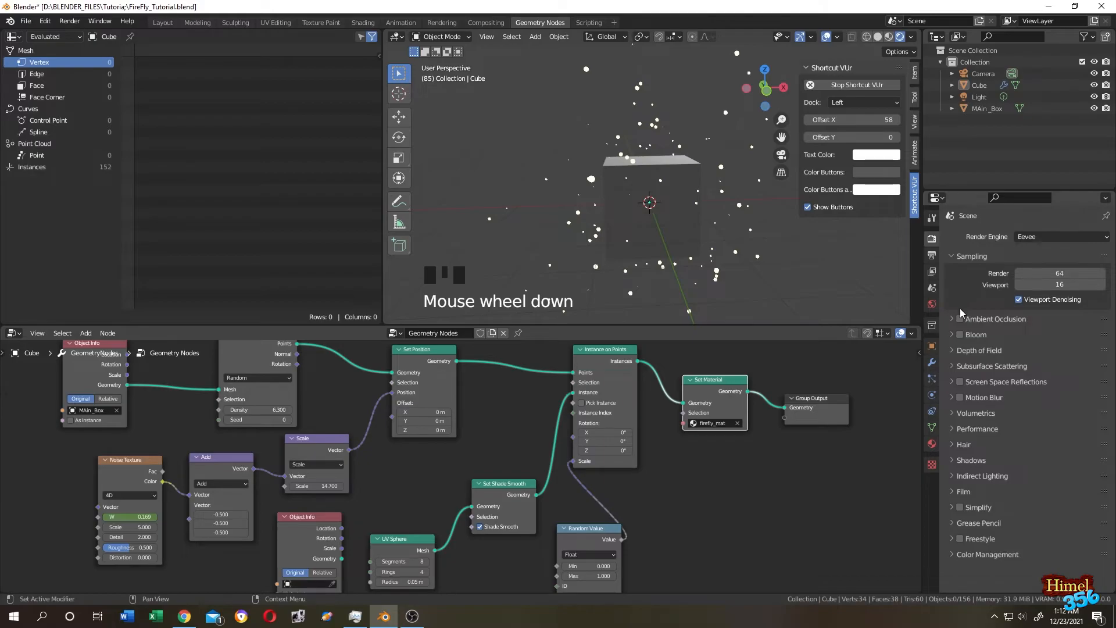
left_click(961, 335)
left_click(960, 319)
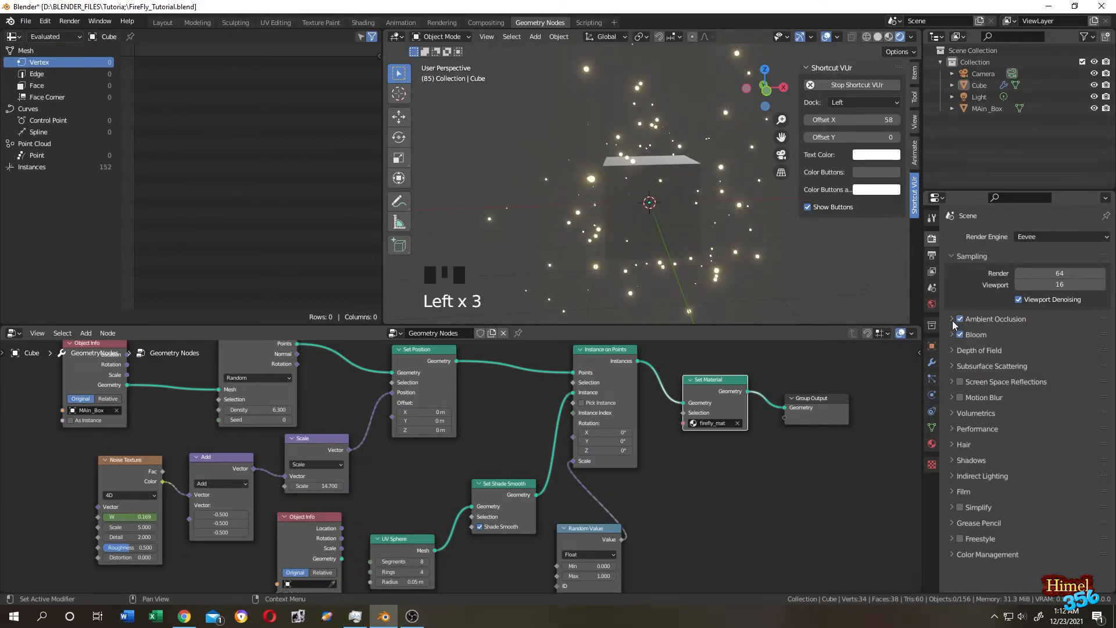
left_click(932, 304)
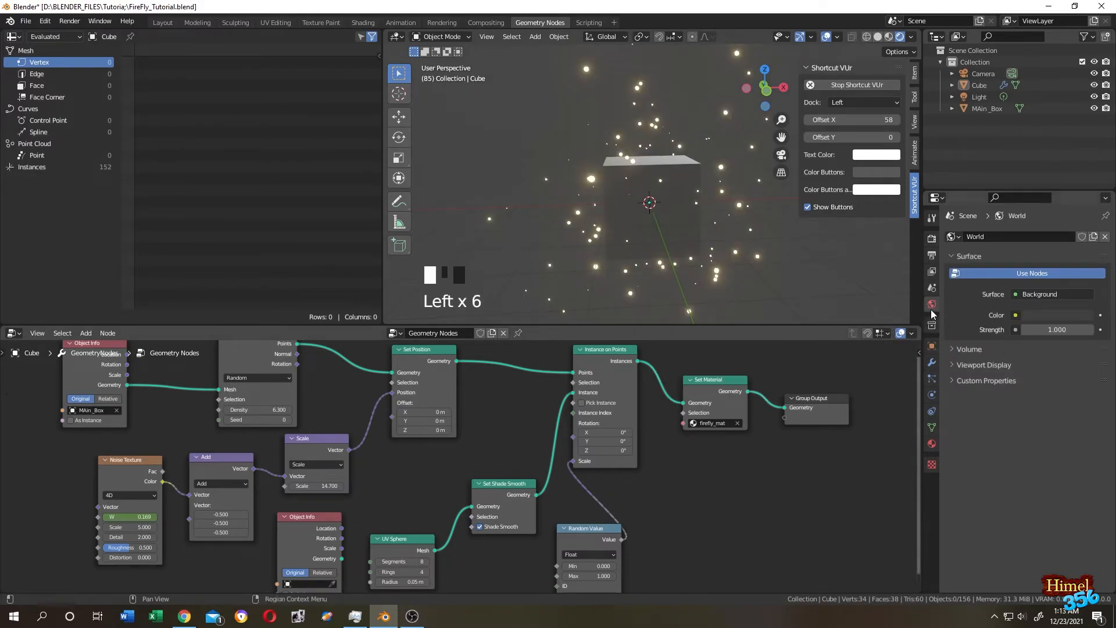
left_click_drag(1058, 329, 1012, 329)
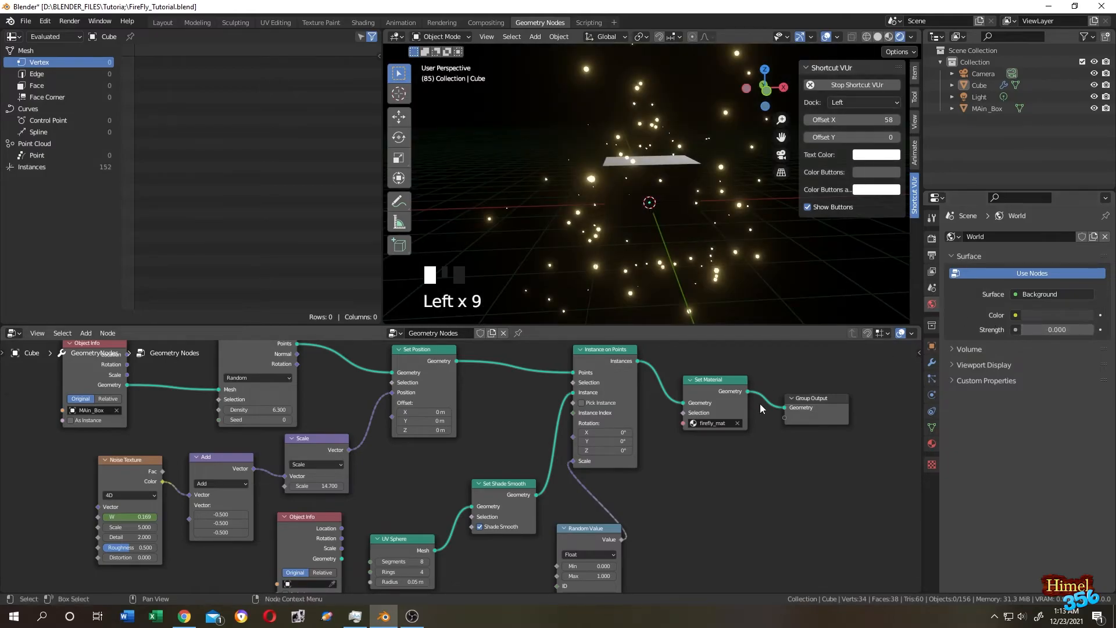
In the Layout workspace, play the animation, toggle MAin_Box visibility and orbit the fireflies.
left_click(162, 22)
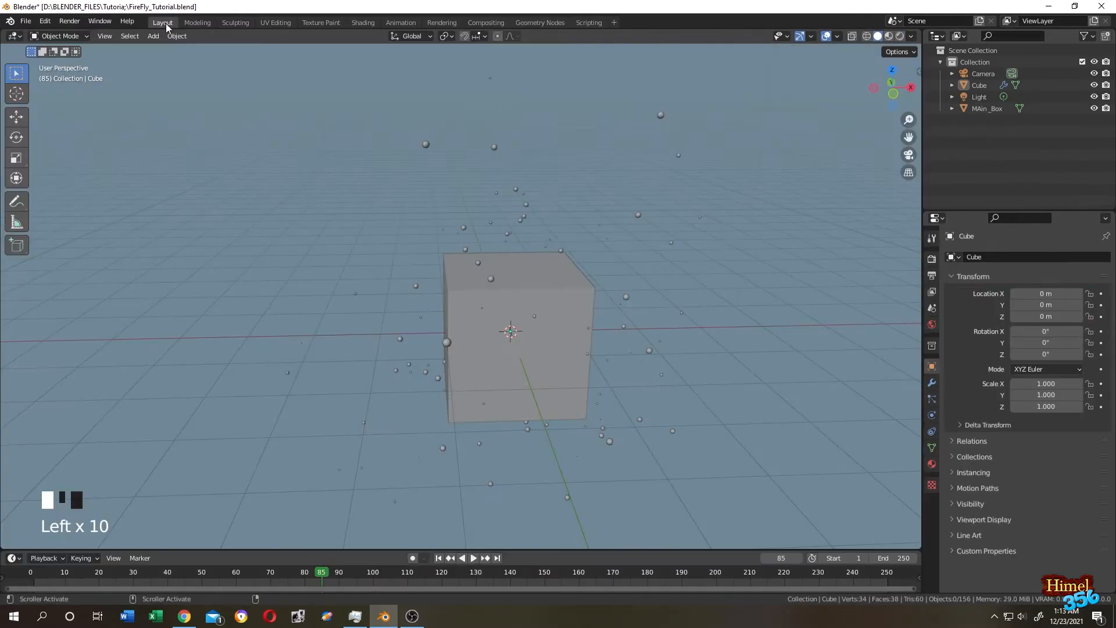
key("space")
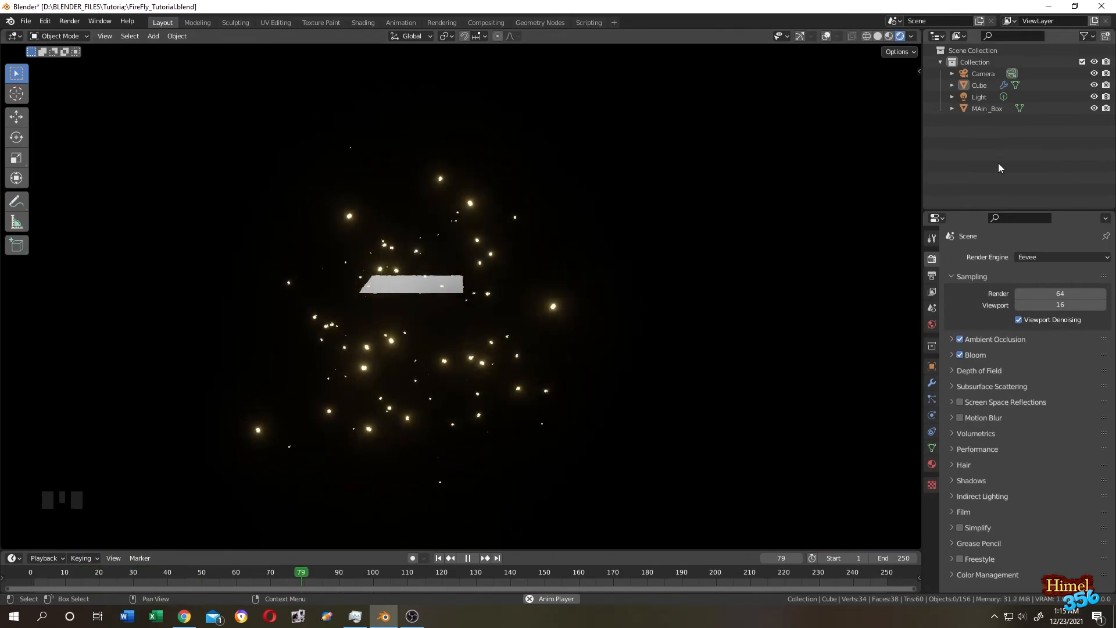
left_click(1095, 109)
left_click(1106, 109)
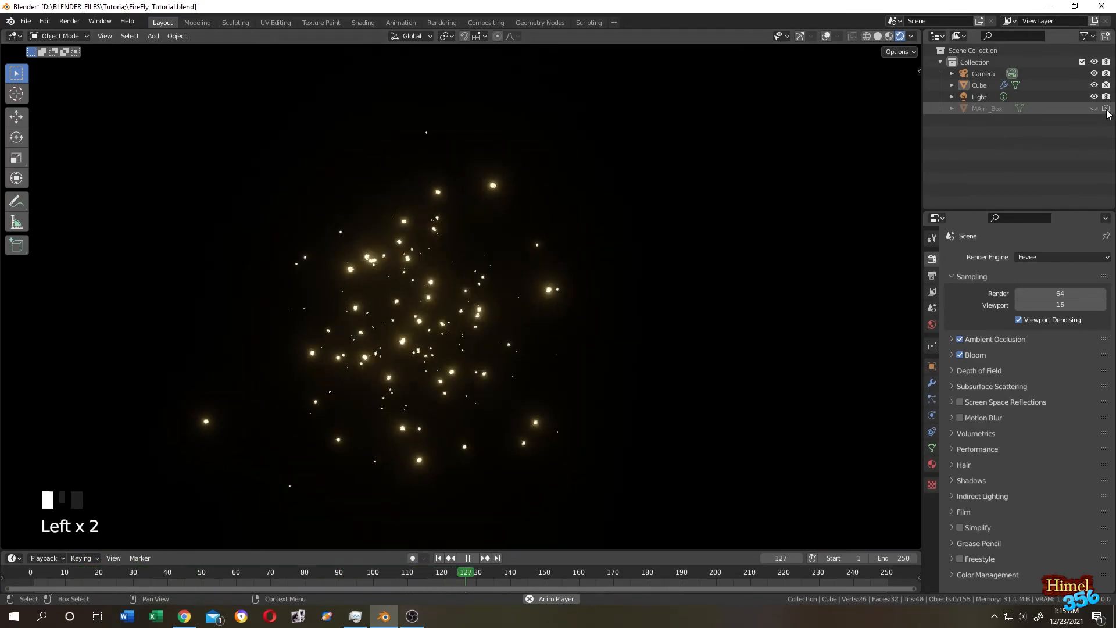
middle_click_drag(672, 241, 447, 239)
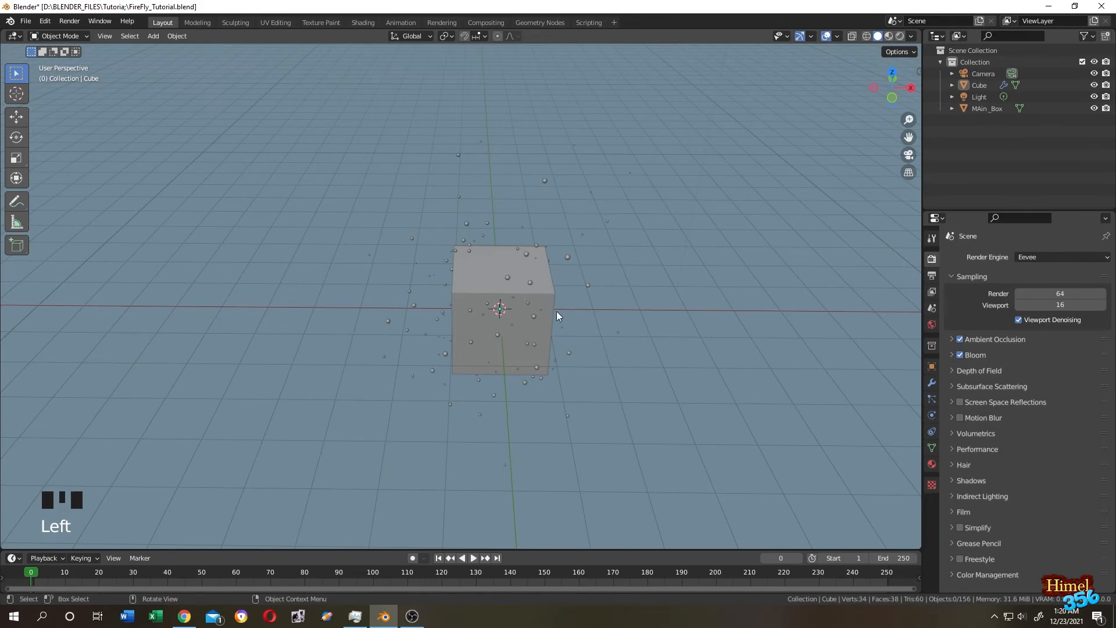
Test-move MAin_Box along X during playback, then undo the move.
left_click(539, 299)
left_click_drag(569, 310, 698, 302)
key("space")
key("space")
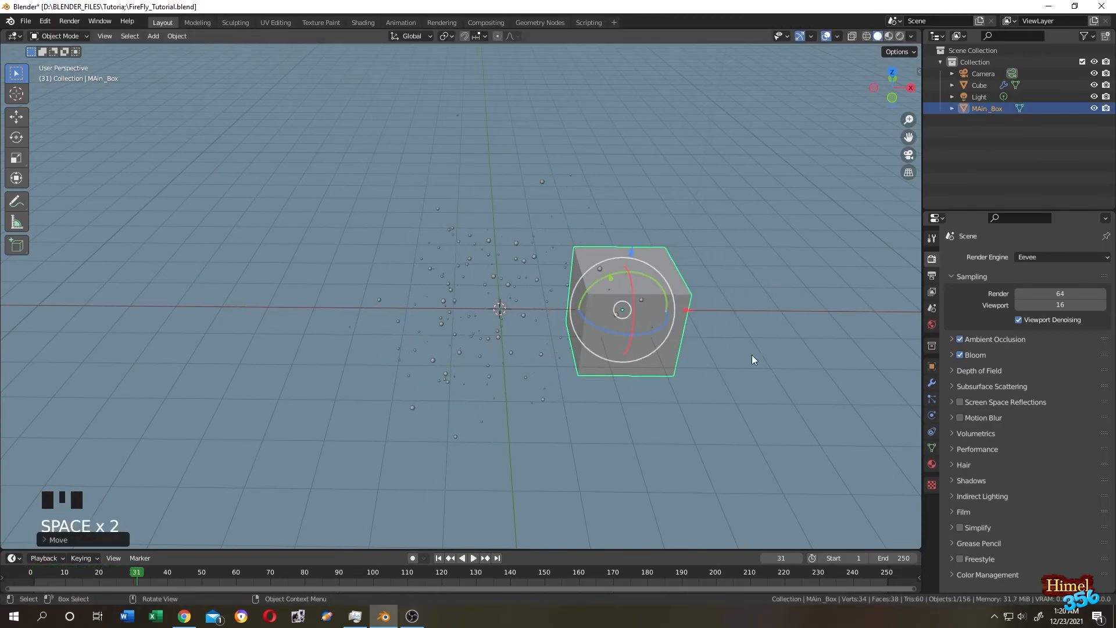
key("ctrl+z")
Parent the Cube to MAin_Box using Object (Keep Transform) and play the animation.
left_click(870, 252)
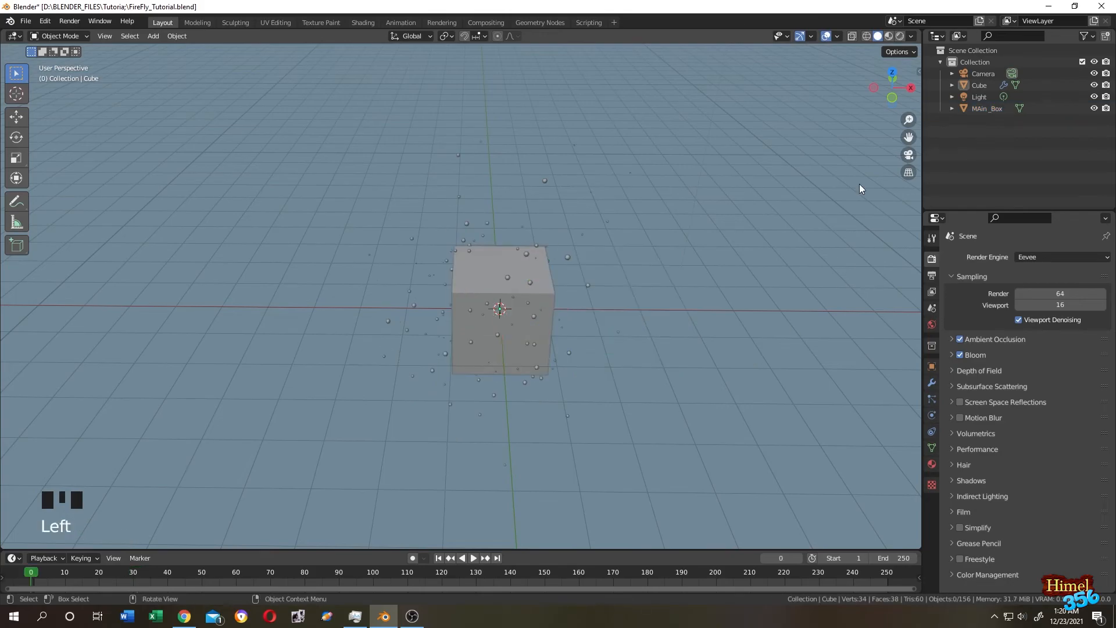
left_click(980, 88)
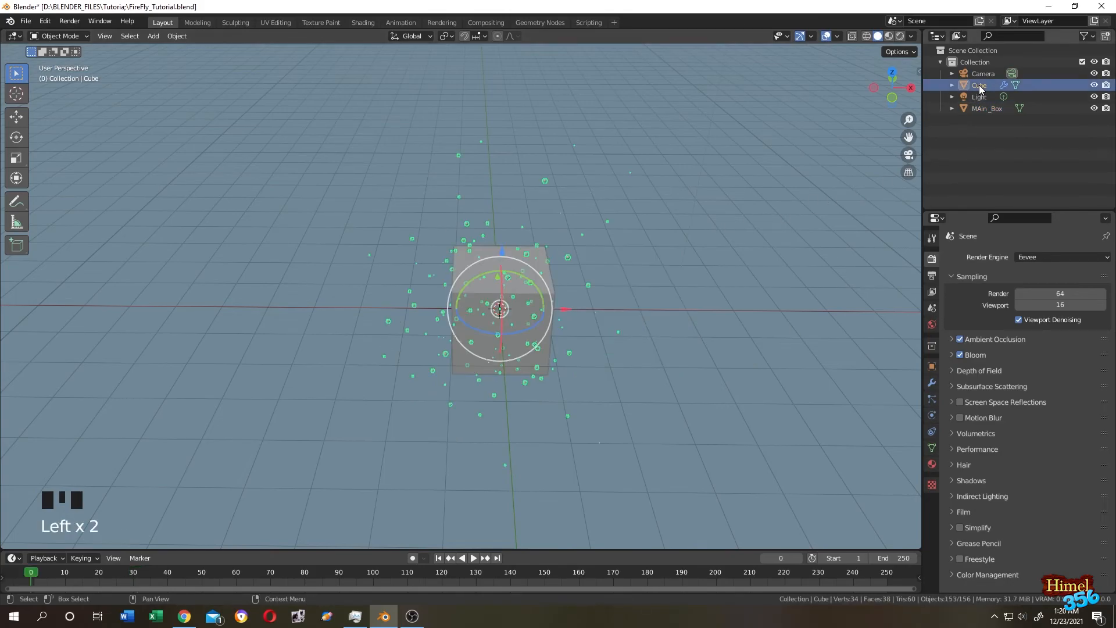
left_click(979, 113, "ctrl")
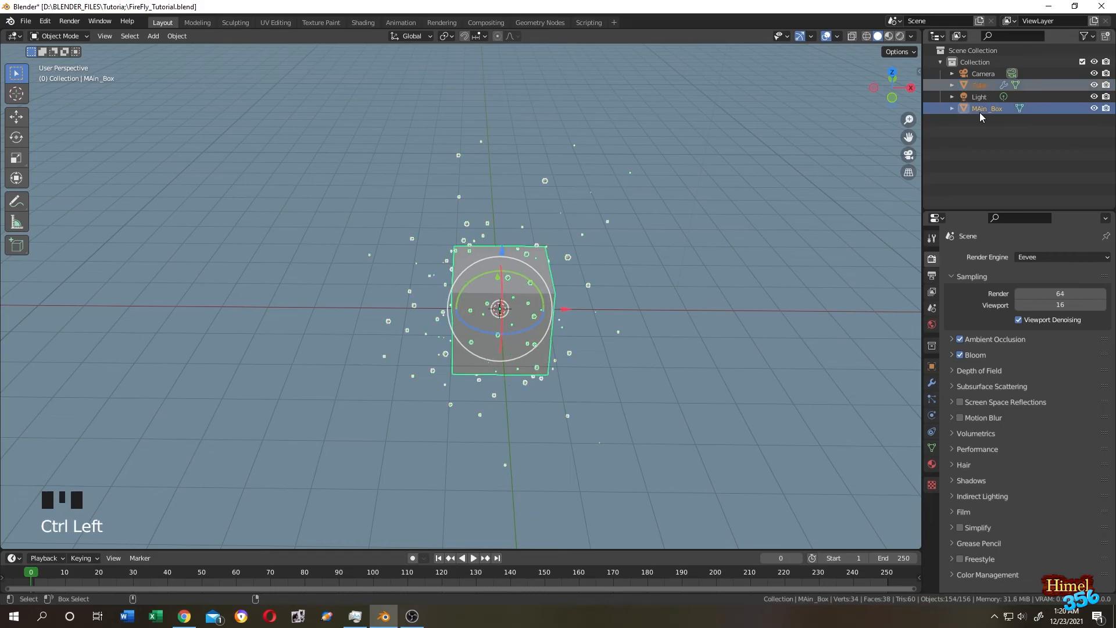
key("ctrl+p")
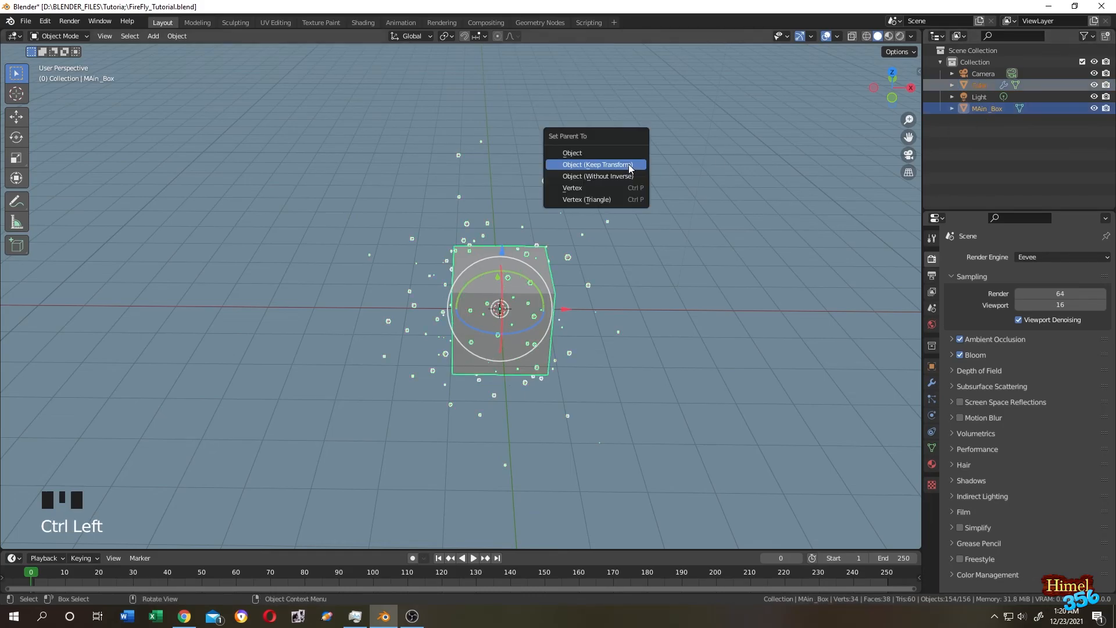
left_click(614, 165)
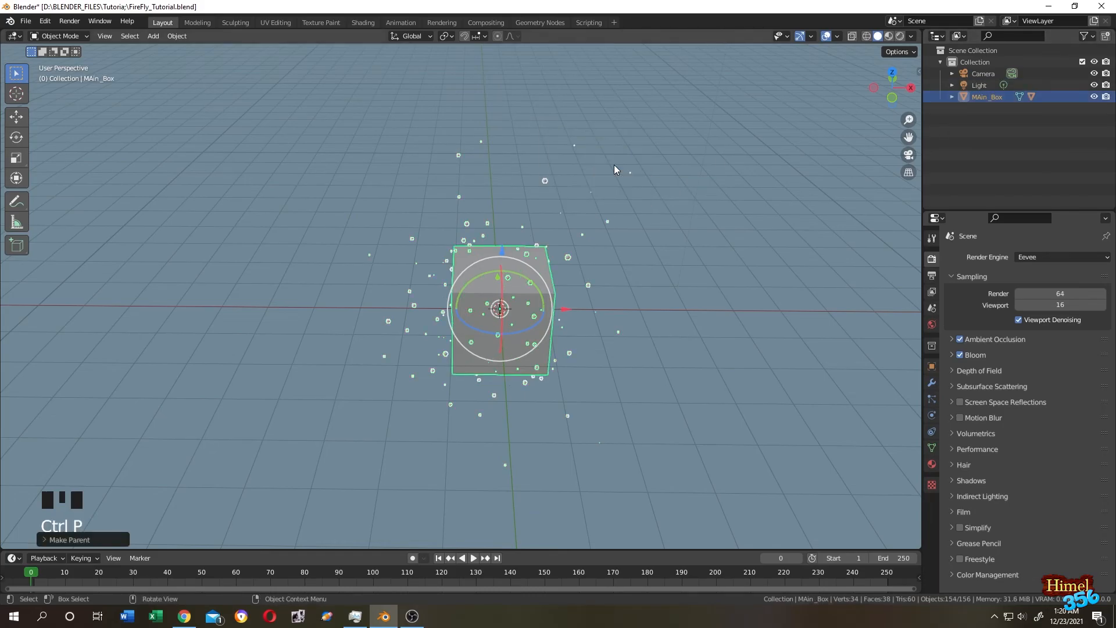
key("space")
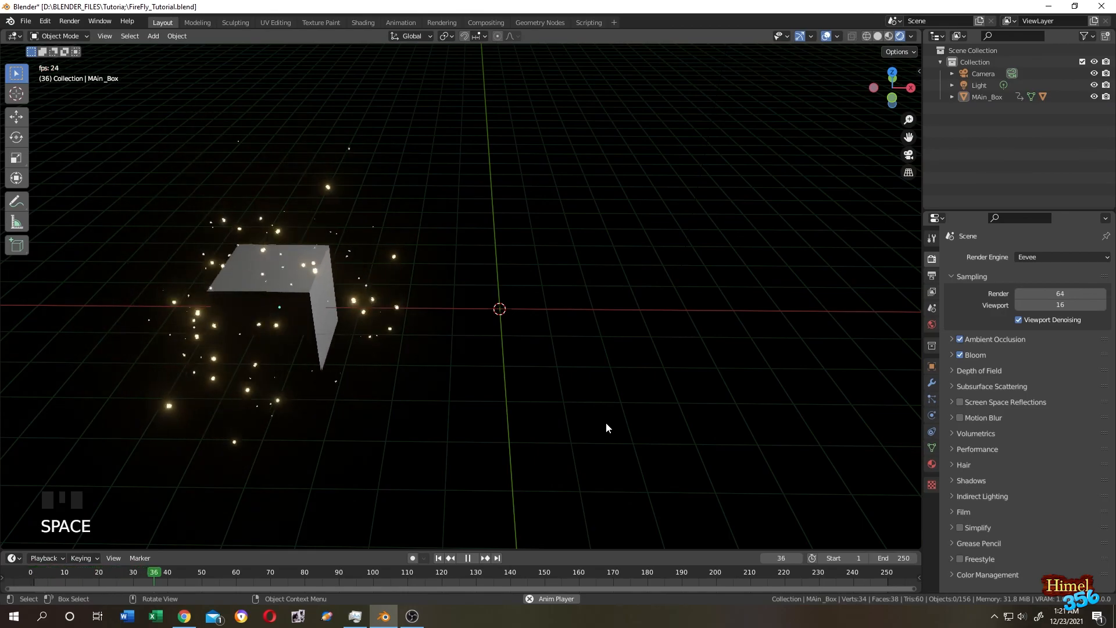